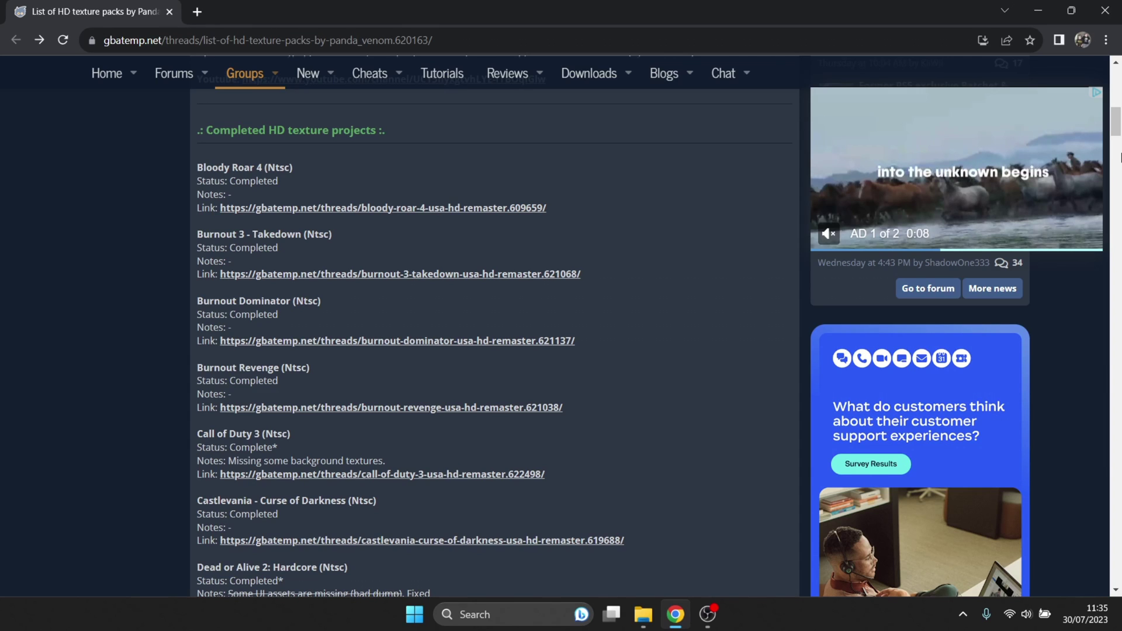
Look through the completed HD texture projects in the forum thread, return to its beginning and minimize the browser.
scroll(1120, 152, down, 4)
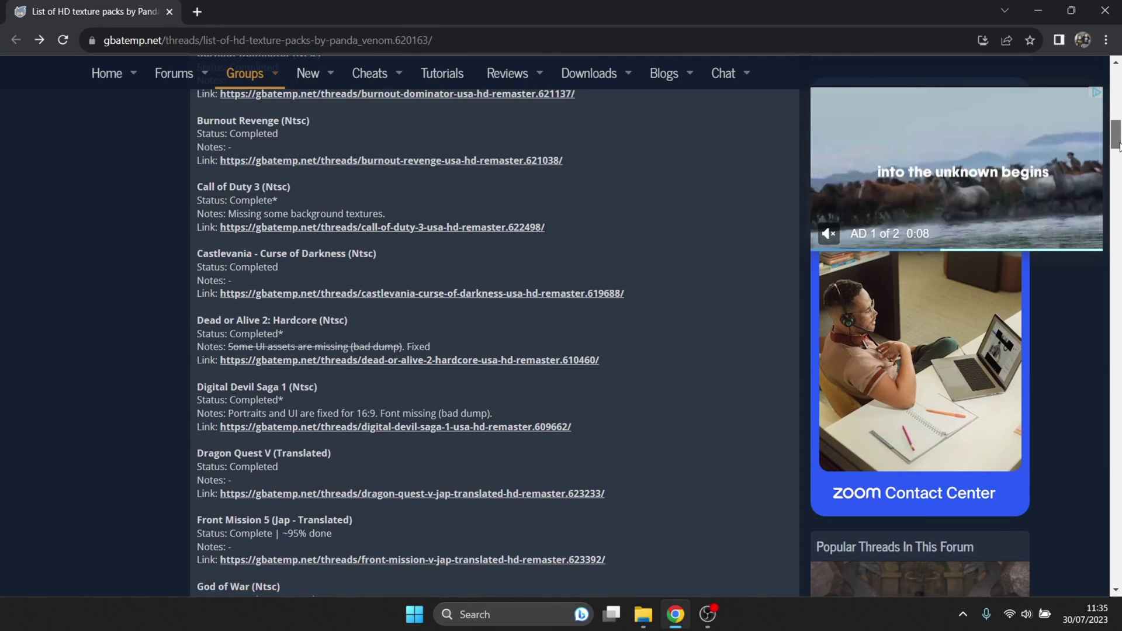
drag(1119, 146, 1118, 88)
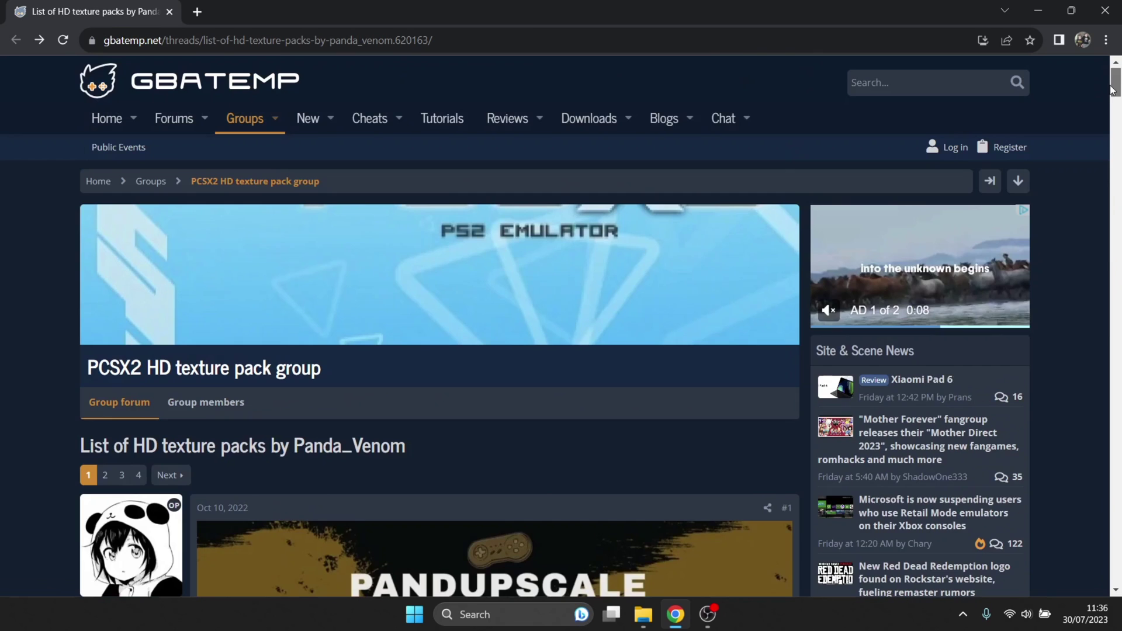
click(1043, 13)
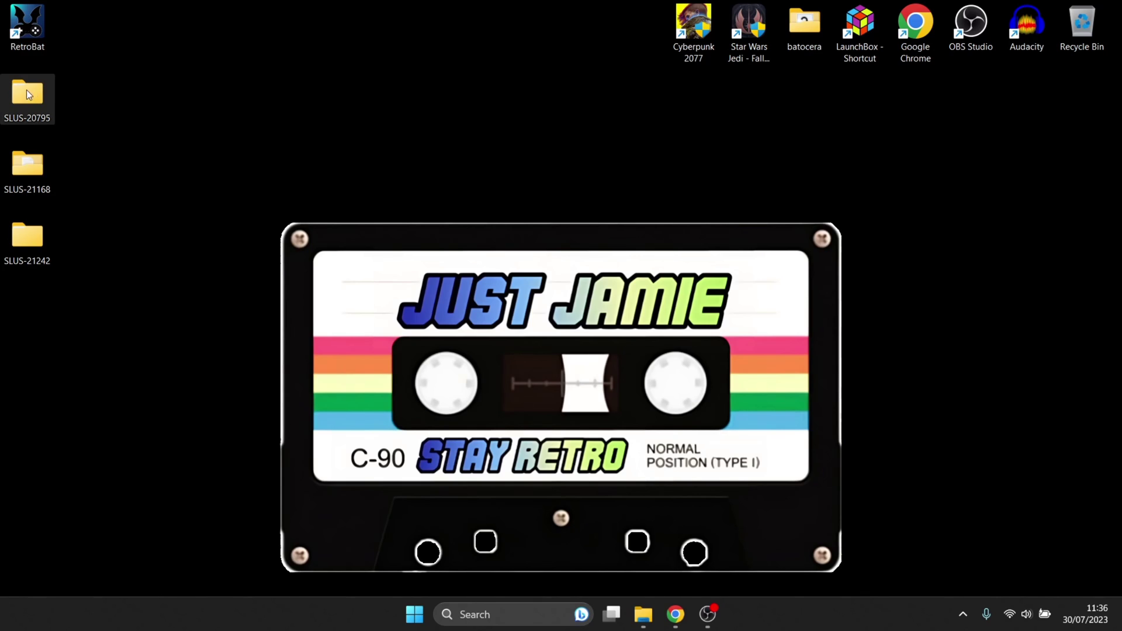
Examine the SLUS-20795 texture pack folder on the desktop and its replacements subfolder.
double_click(15, 101)
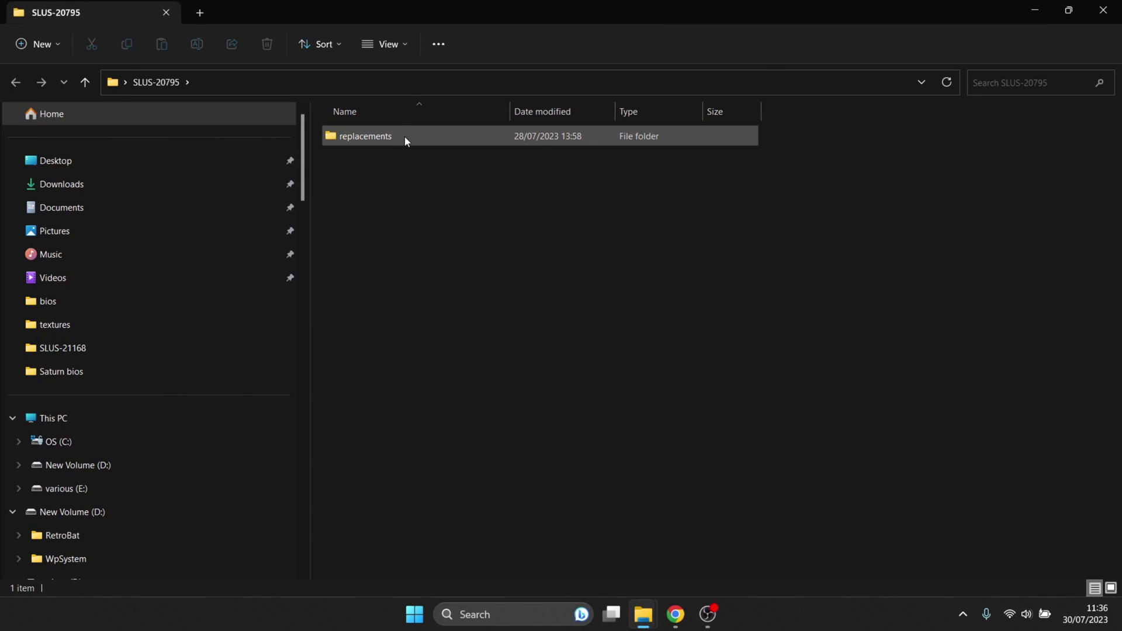
double_click(404, 136)
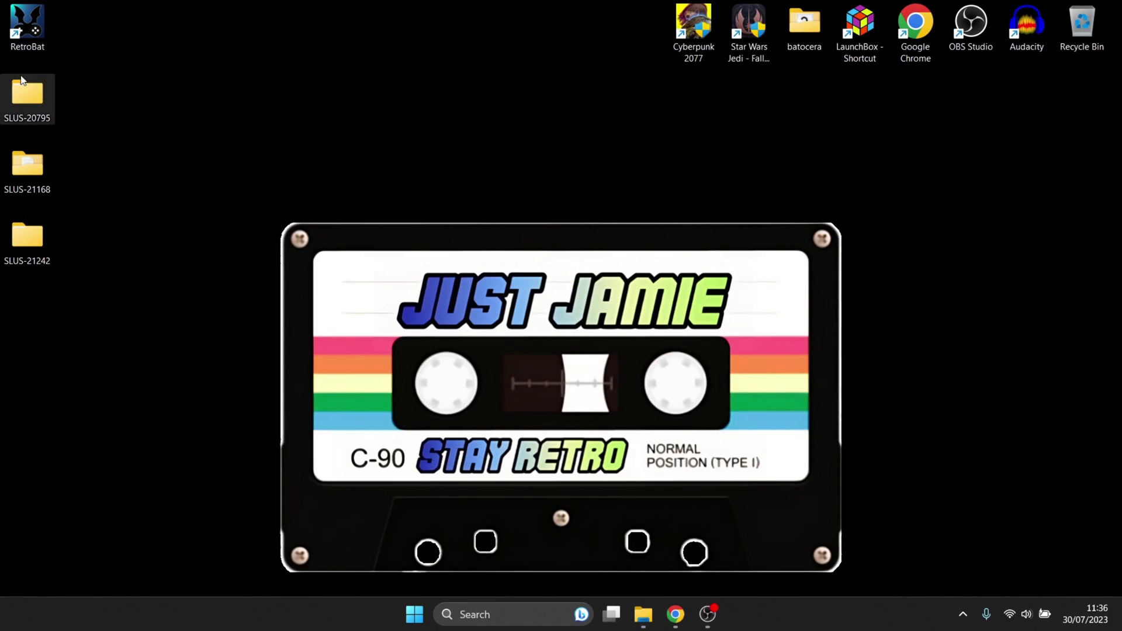
Open the RetroBat installation's bios\pcsx2 folder through the desktop shortcut's file location and delete its textures folder.
right_click(31, 23)
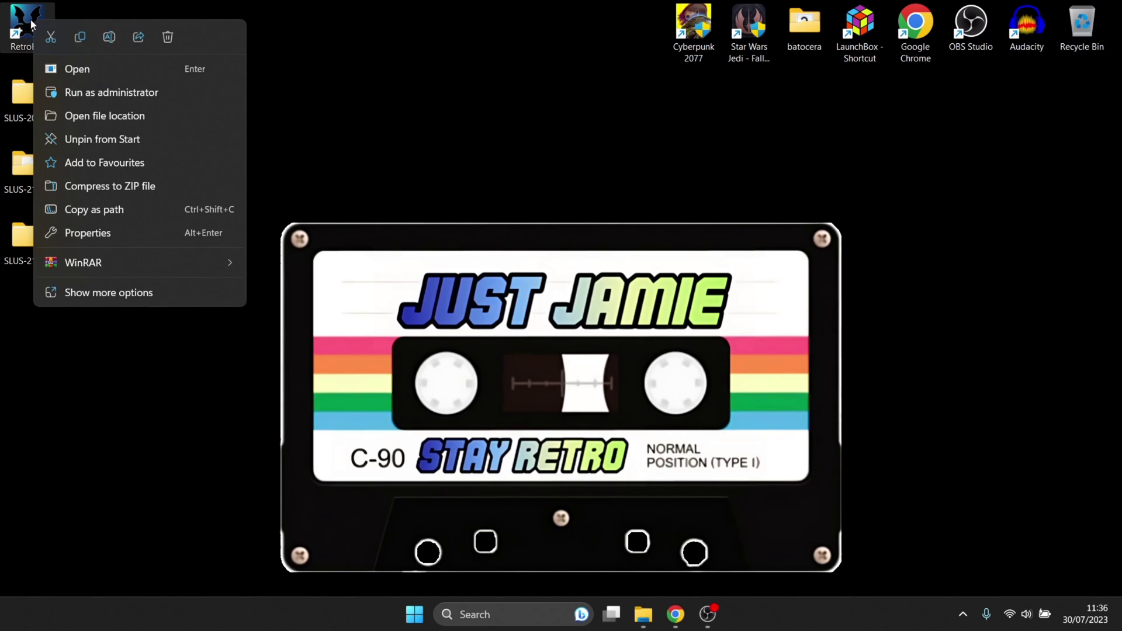
click(106, 116)
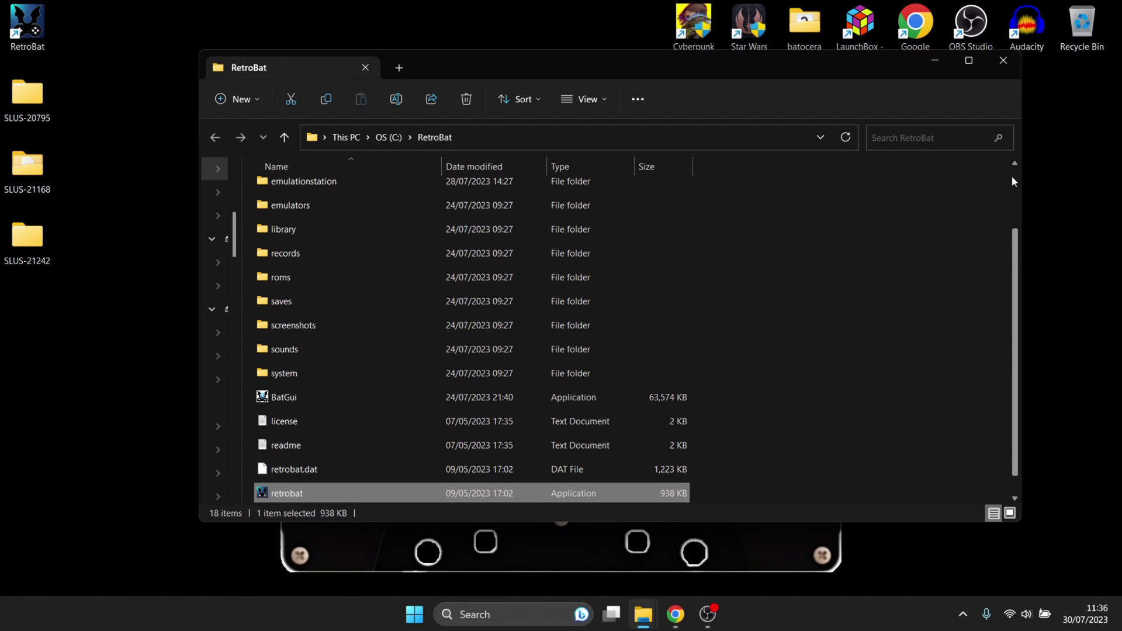
scroll(1014, 183, up, 2)
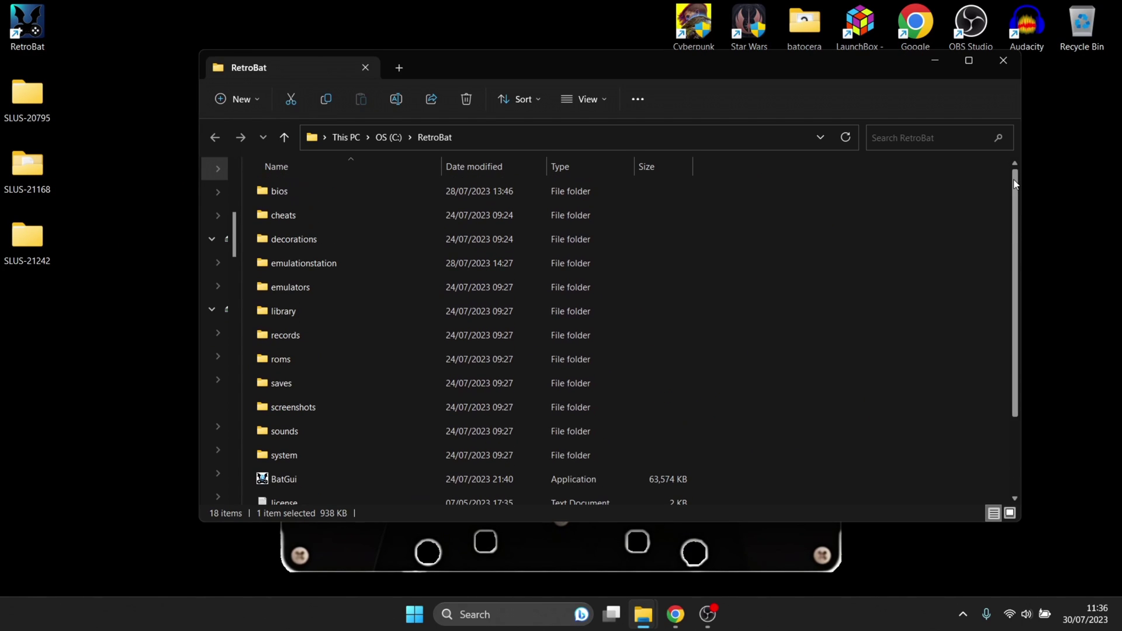
double_click(436, 191)
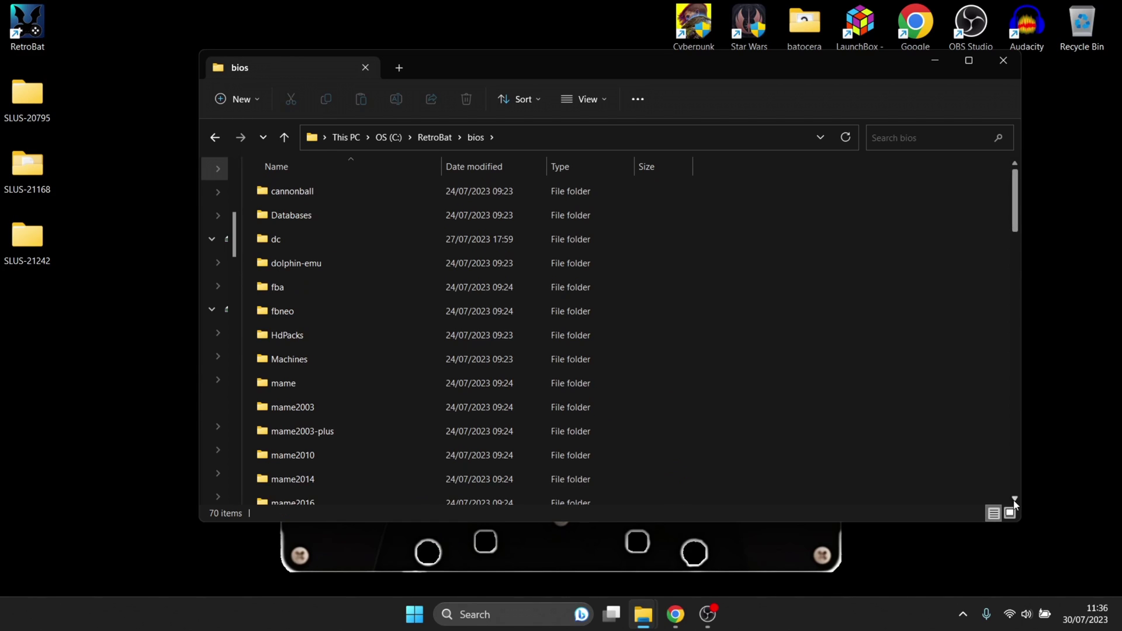
click(1015, 499)
scroll(1015, 503, down, 4)
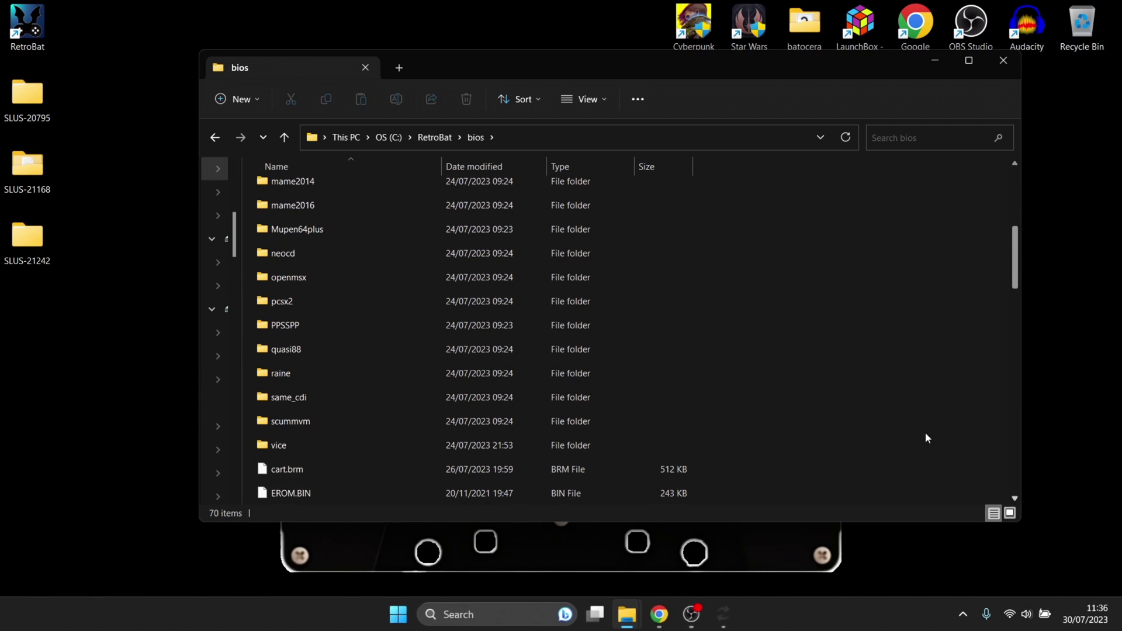
double_click(352, 301)
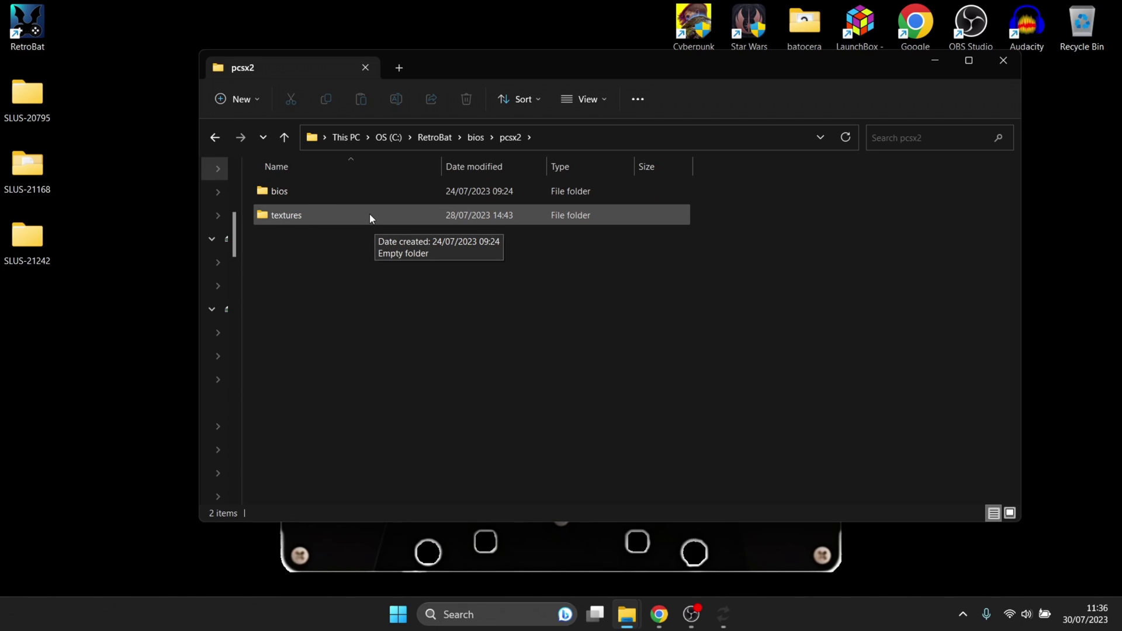
right_click(289, 219)
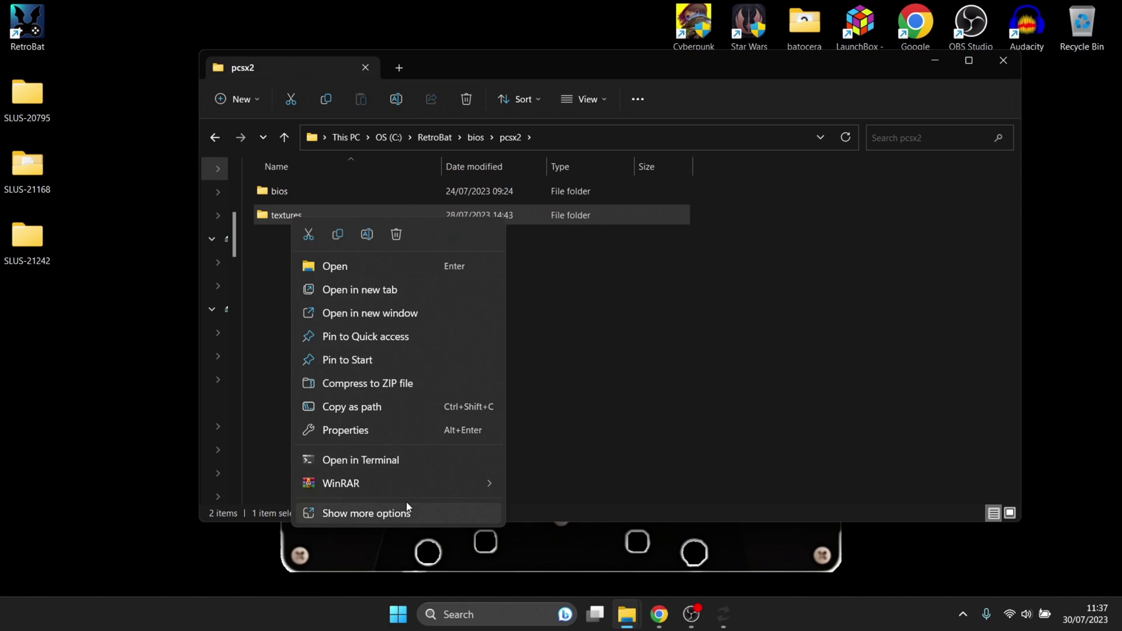
click(400, 234)
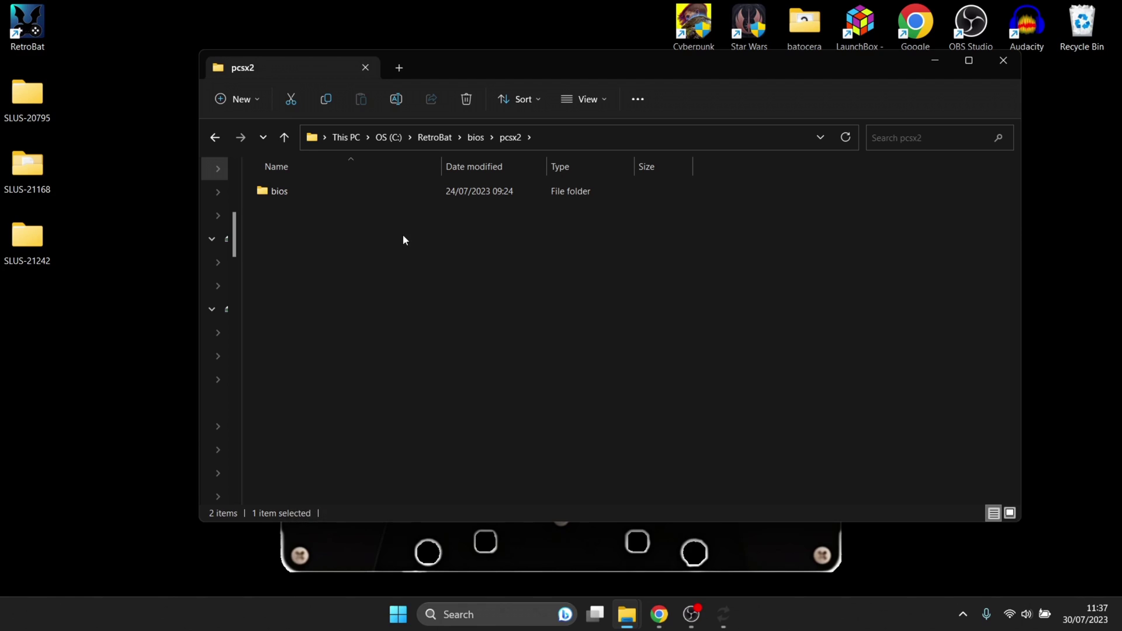
Create a folder named textures in bios\pcsx2 and move the desktop folders SLUS-20795, SLUS-21168 and SLUS-21242 into it.
right_click(400, 275)
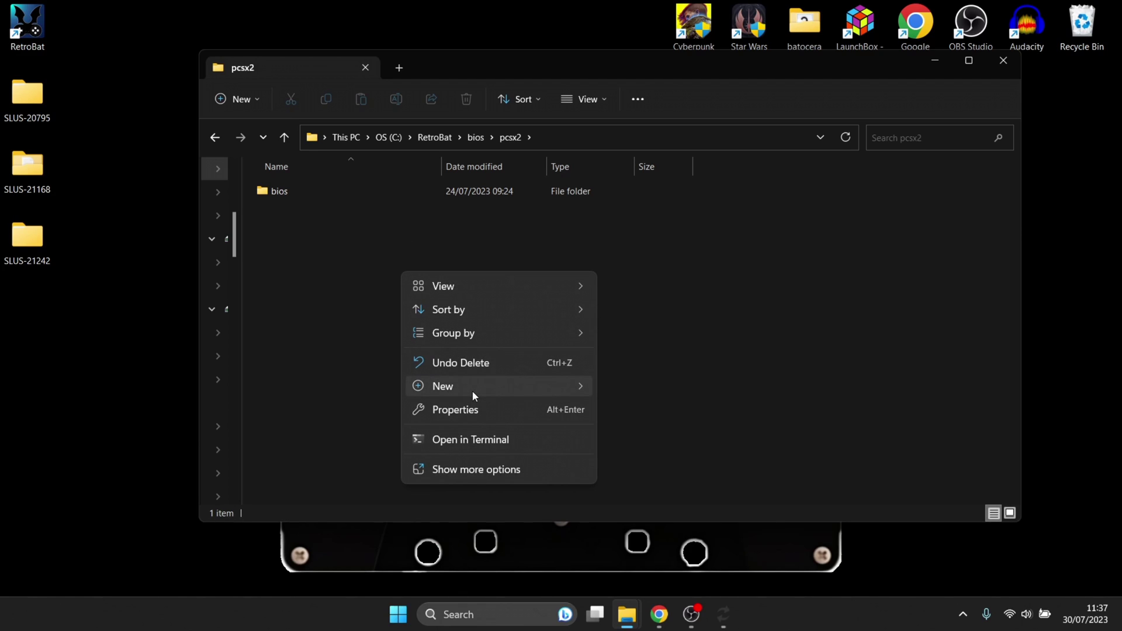
click(608, 390)
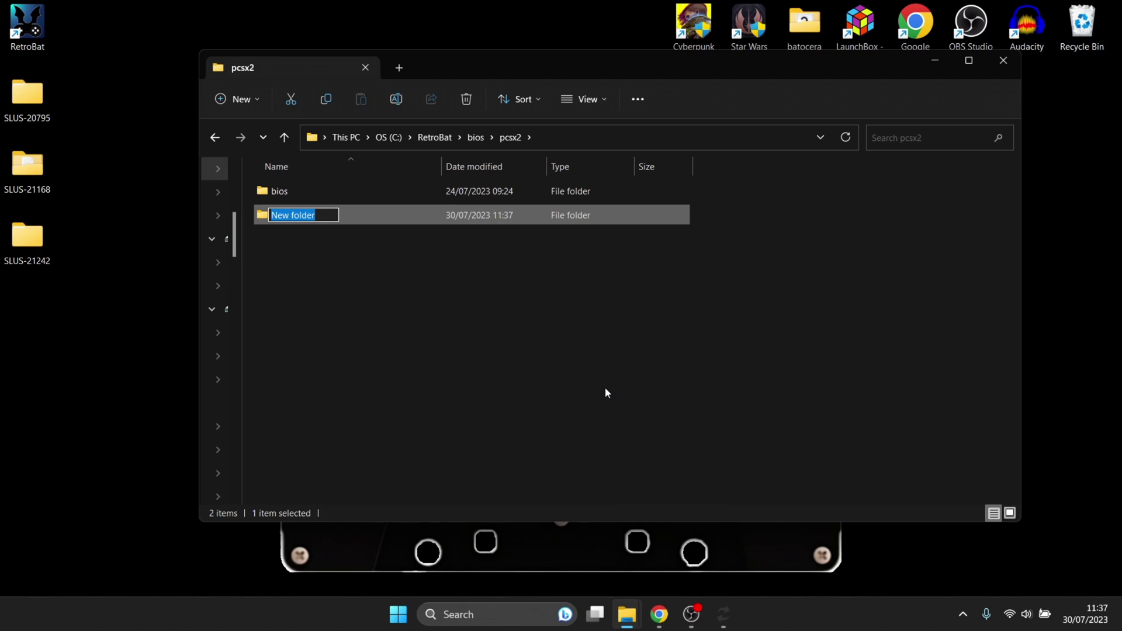
text(textures)
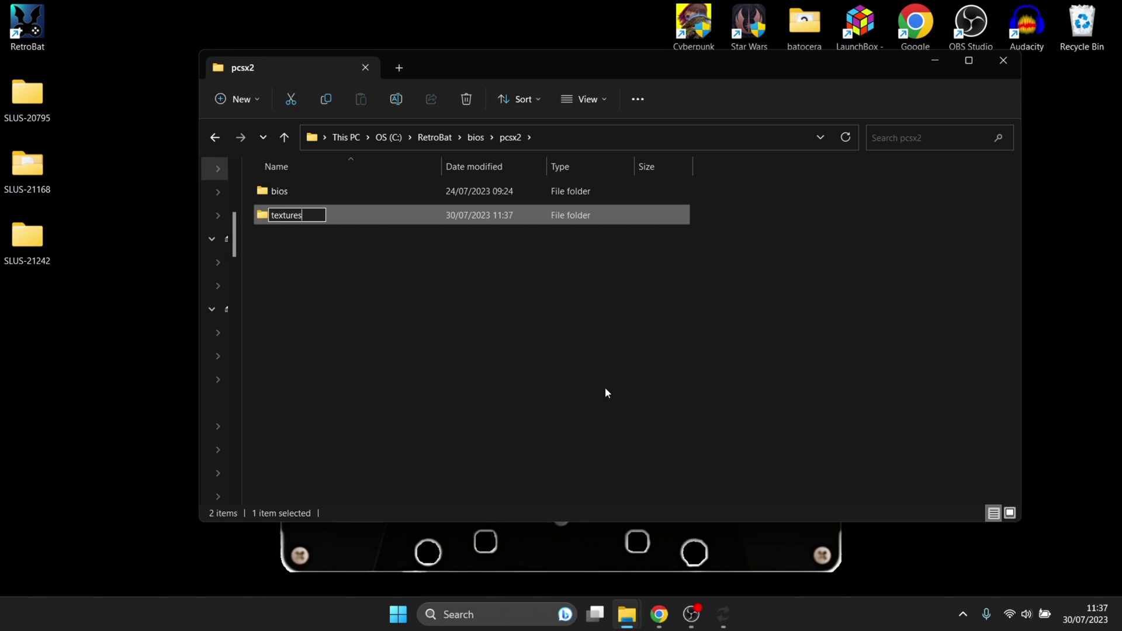
key(Return)
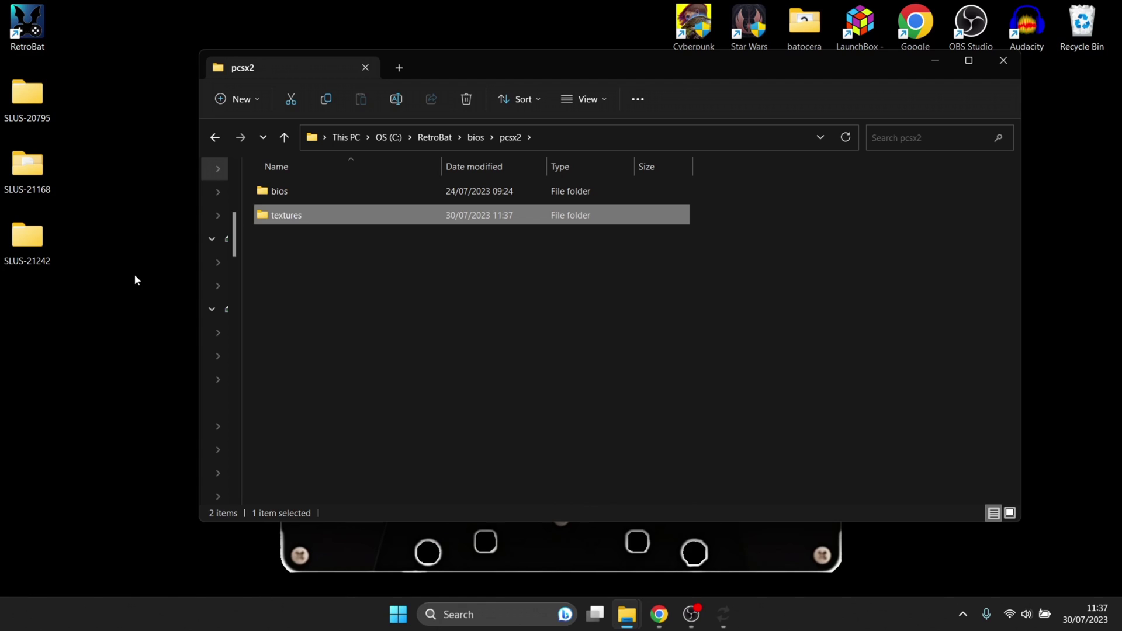
drag(134, 275, 299, 211)
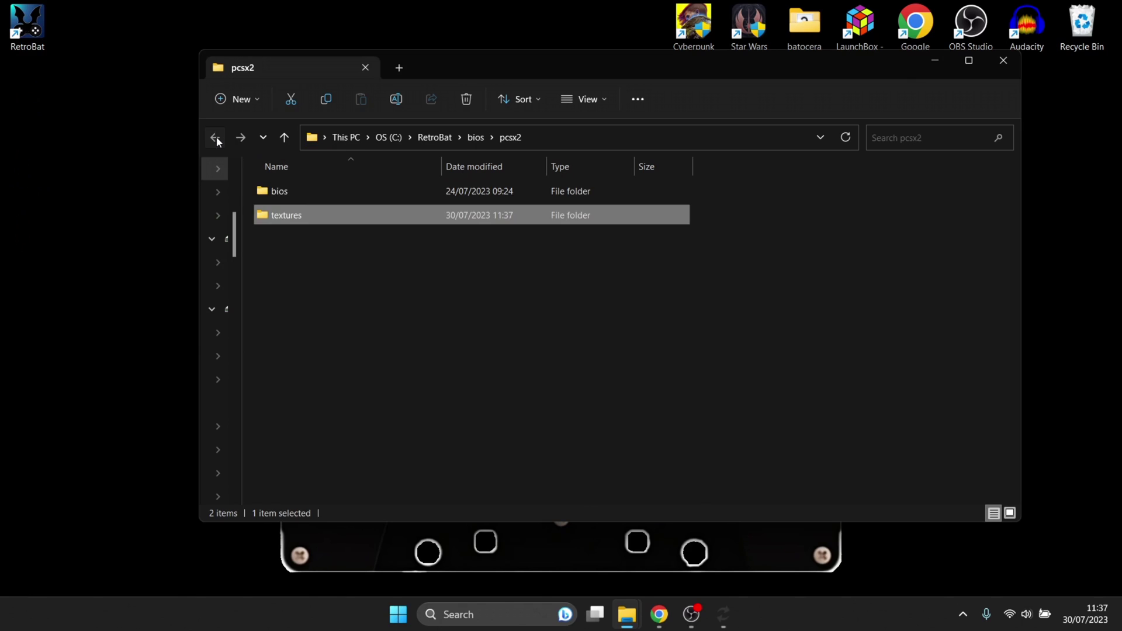
Go to RetroBat's emulators\pcsx2 folder and launch the pcsx2-qtx64 application.
click(215, 138)
click(216, 138)
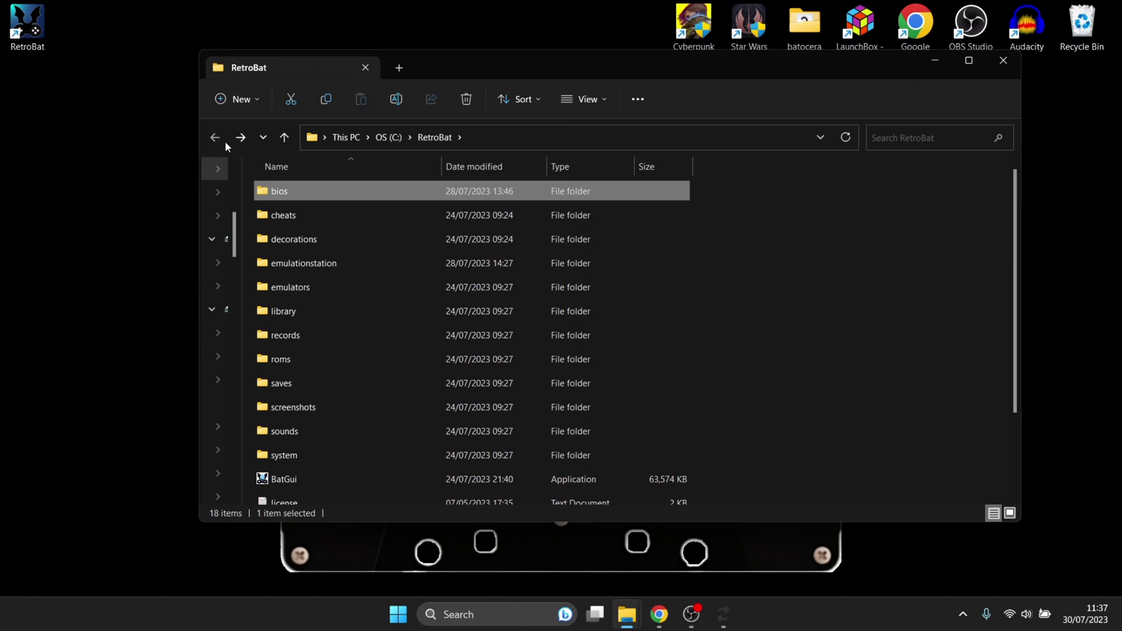
double_click(363, 293)
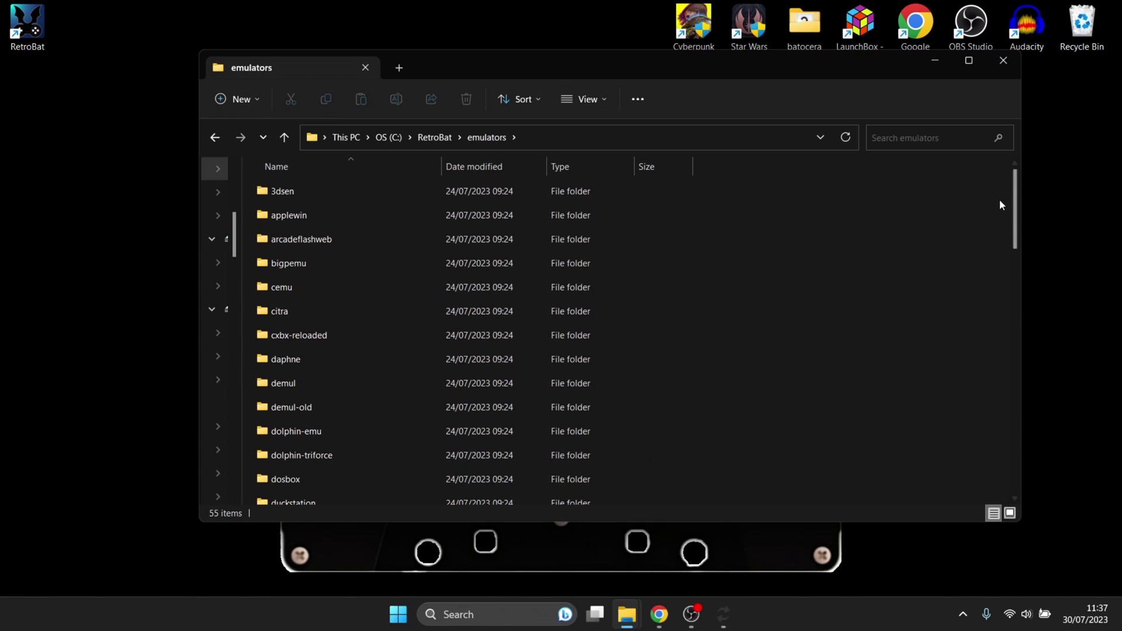
drag(1015, 199, 1025, 305)
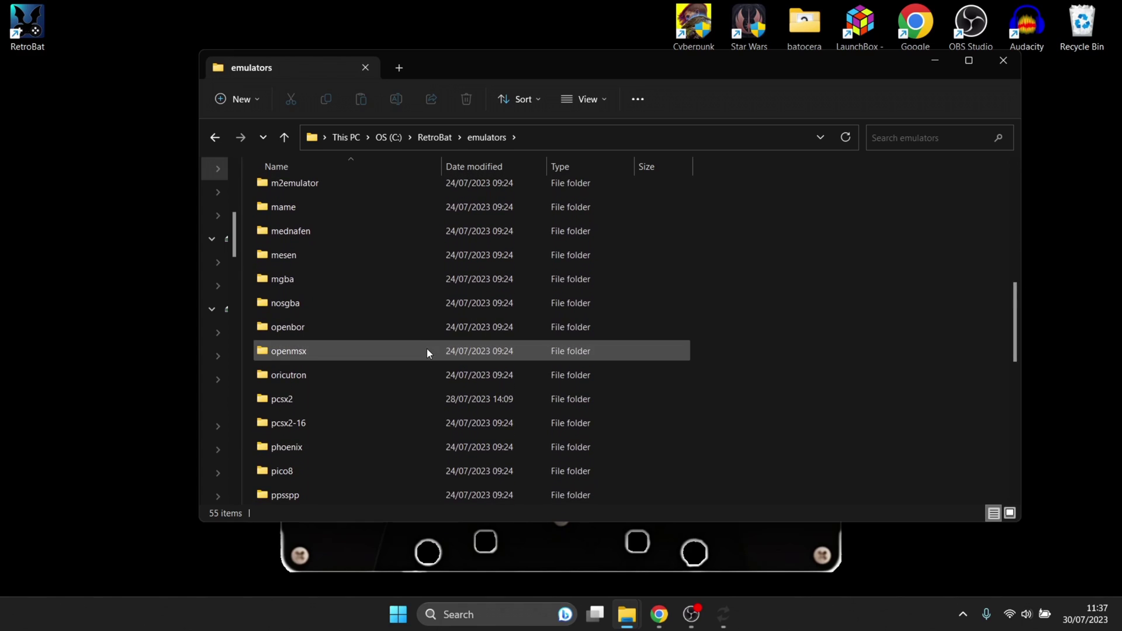
double_click(349, 399)
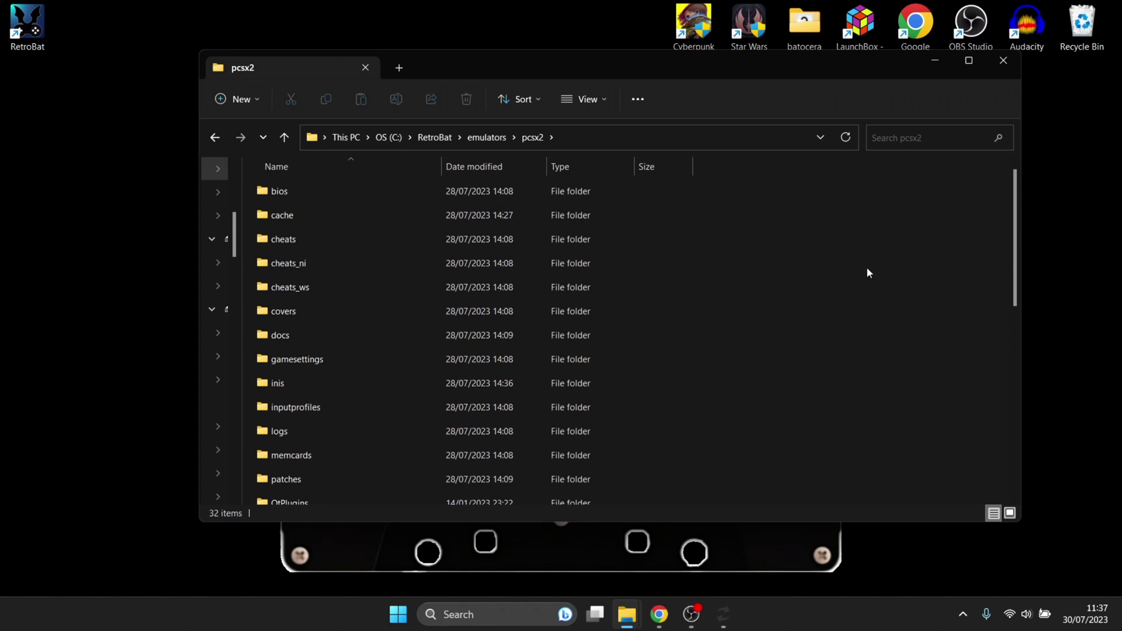
drag(1018, 266, 1025, 408)
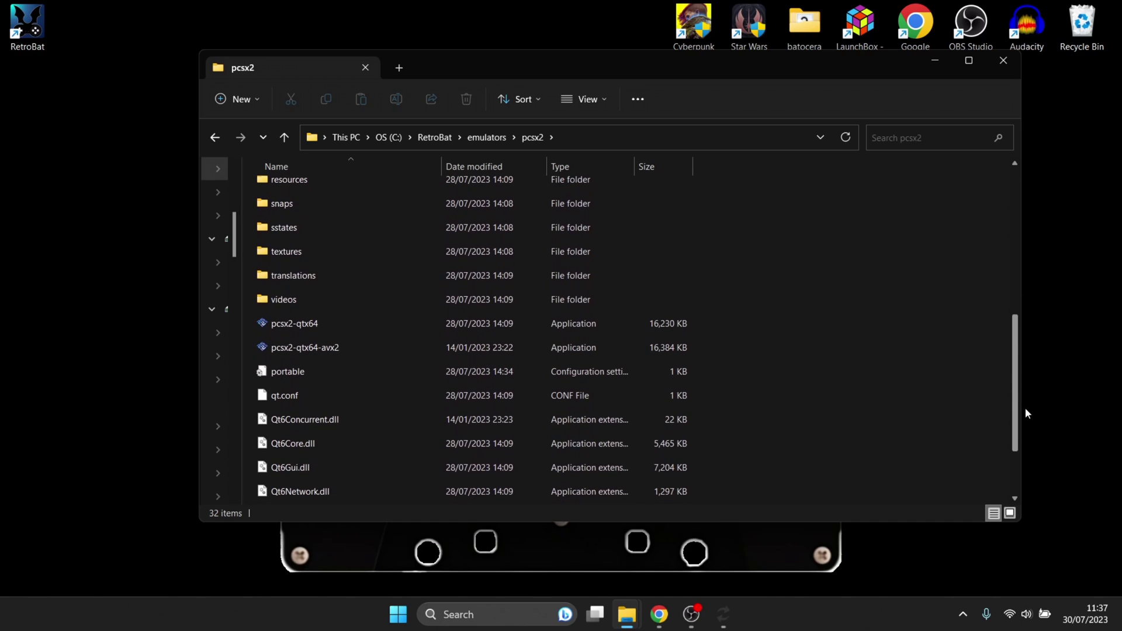
double_click(328, 329)
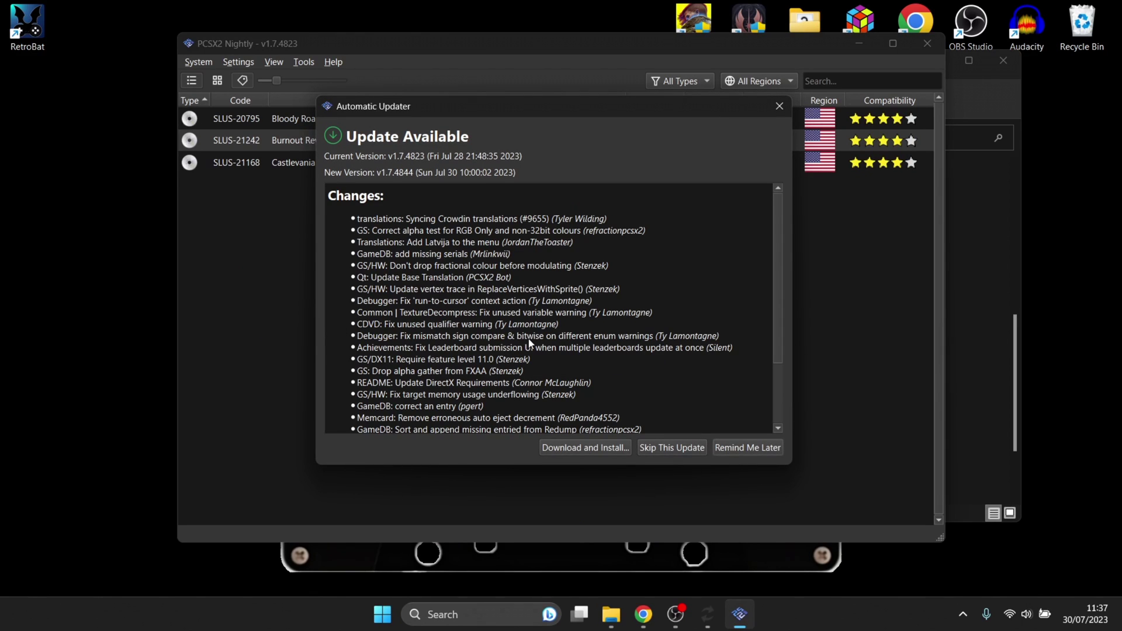
Download and install the available PCSX2 update, v1.7.4844.
click(564, 450)
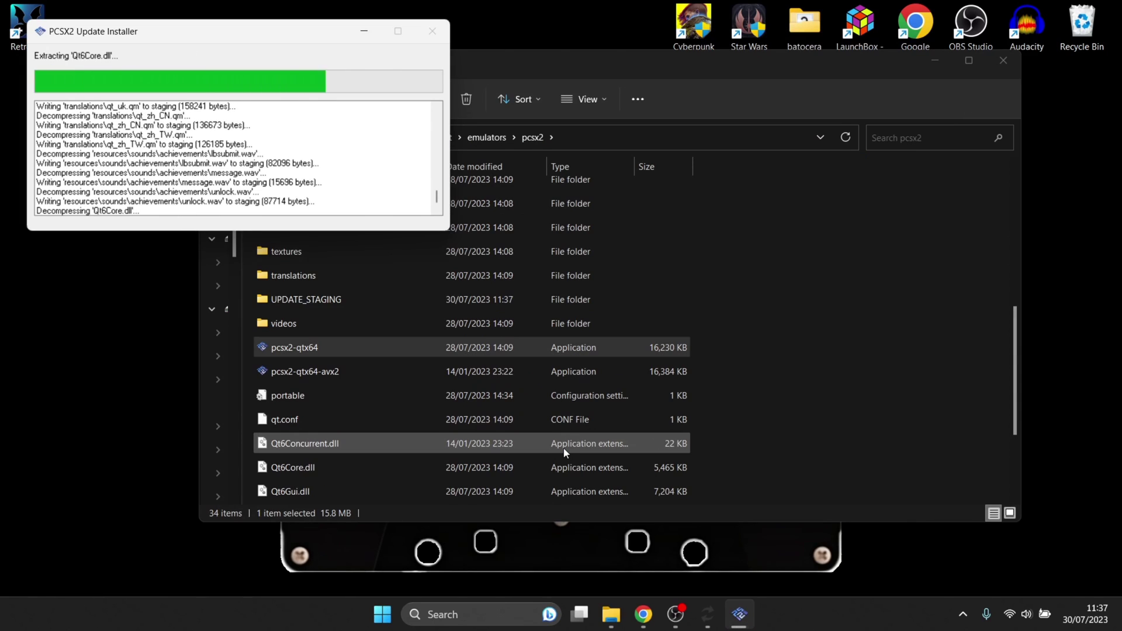
key(Return)
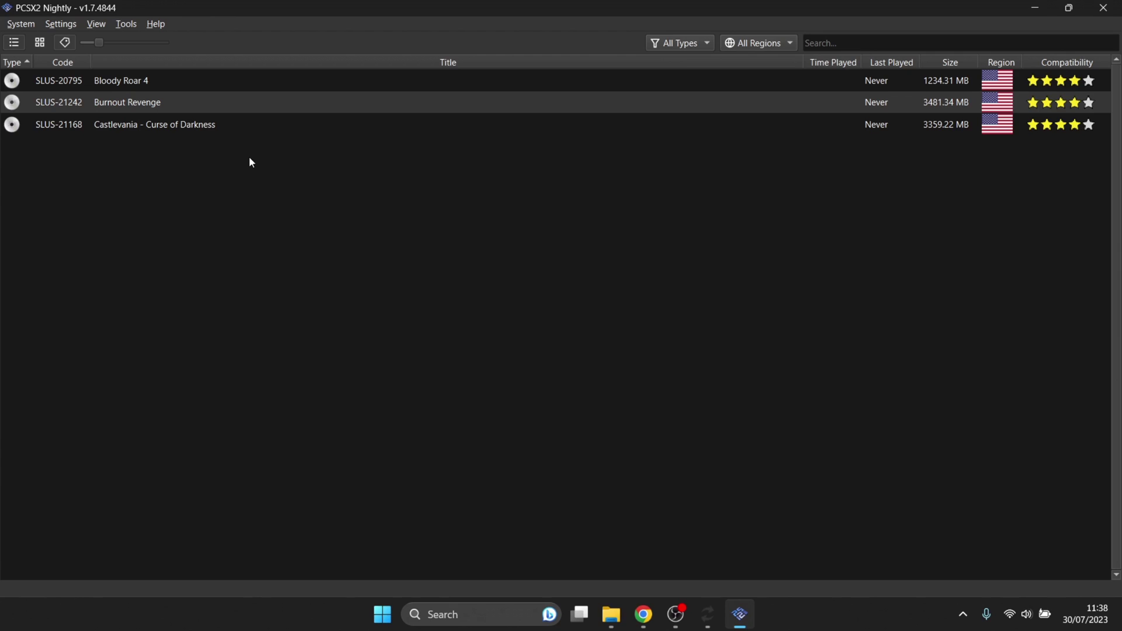
Restore the maximized PCSX2 window and move it and the file window apart so both can be seen.
double_click(408, 5)
drag(426, 51, 724, 104)
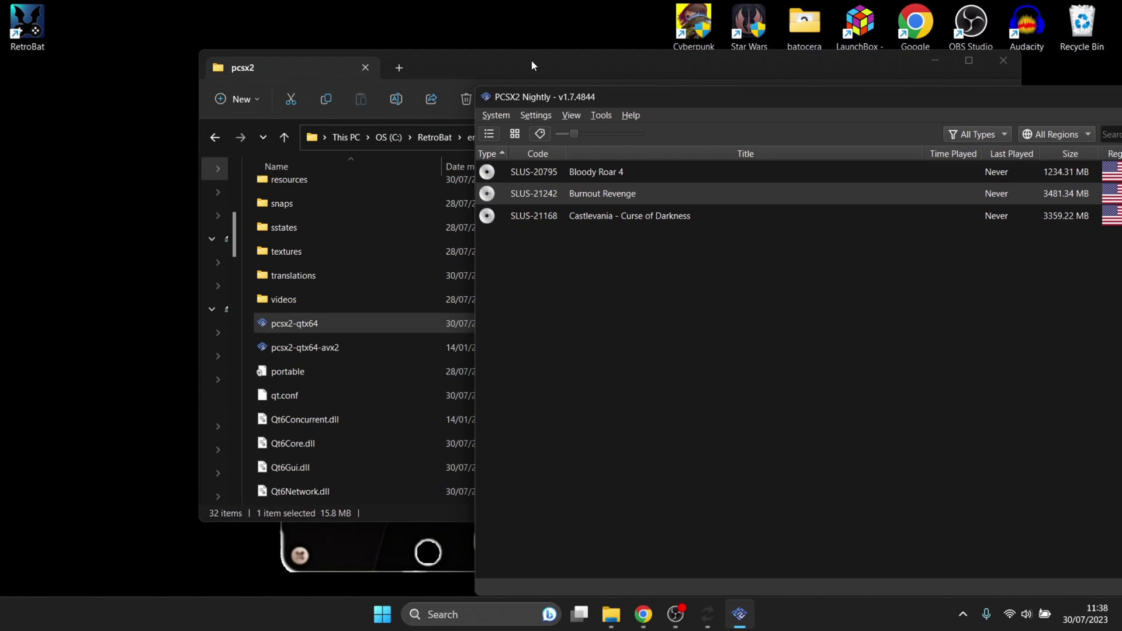
drag(532, 60, 407, 192)
Open RetroBat's bios\pcsx2\textures folder and place its window below the game list to compare folder names with game codes.
scroll(887, 392, up, 5)
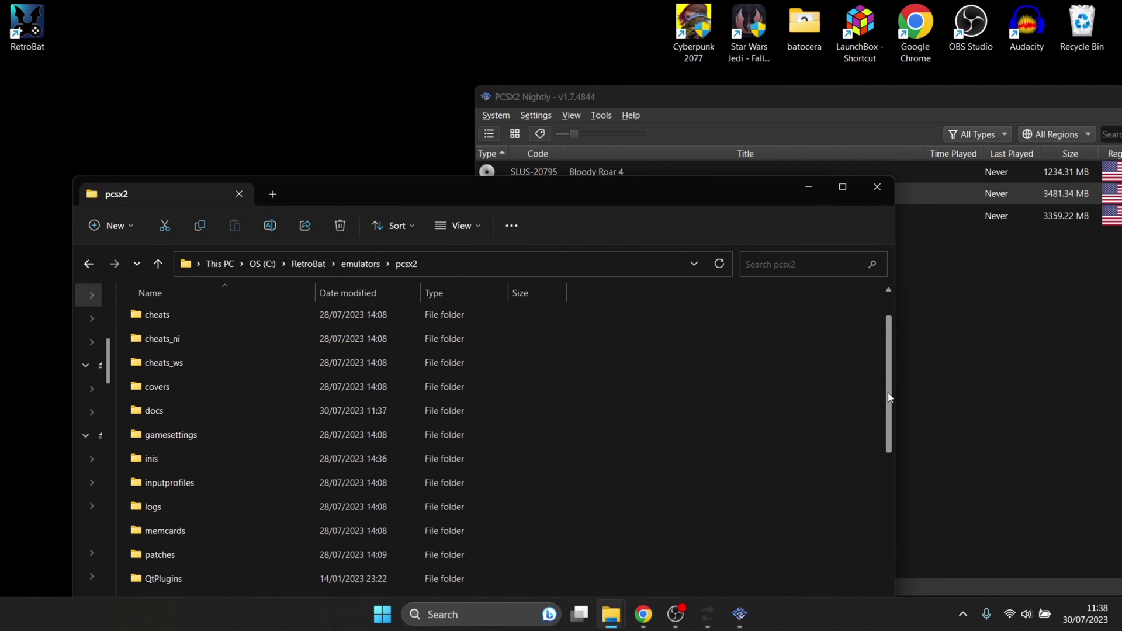
click(89, 264)
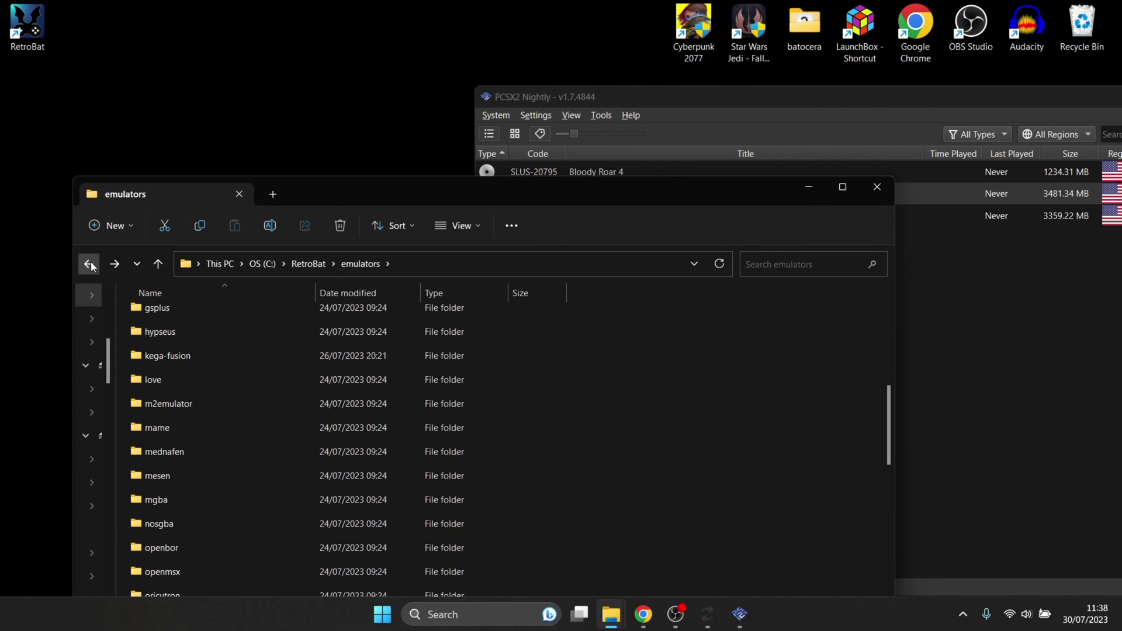
click(89, 265)
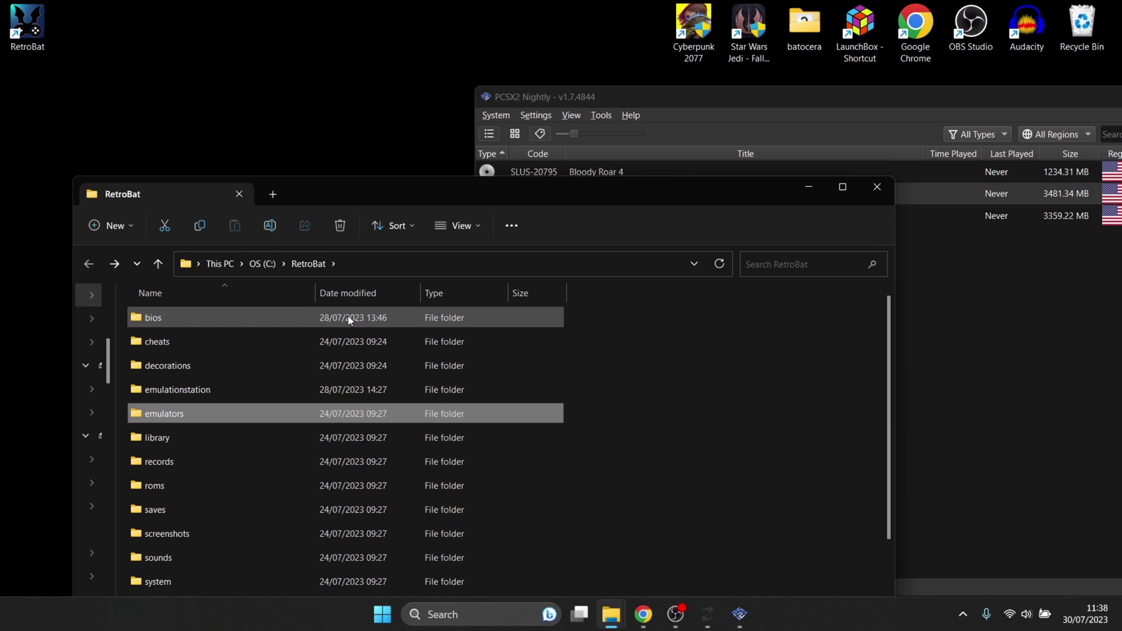
double_click(348, 316)
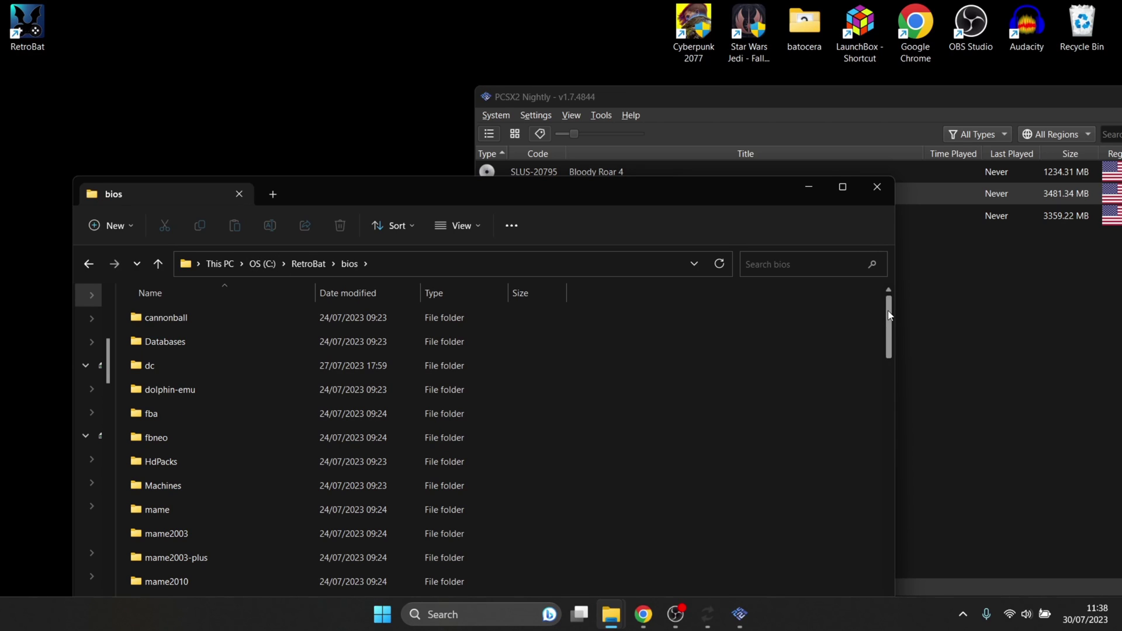
drag(889, 315, 889, 386)
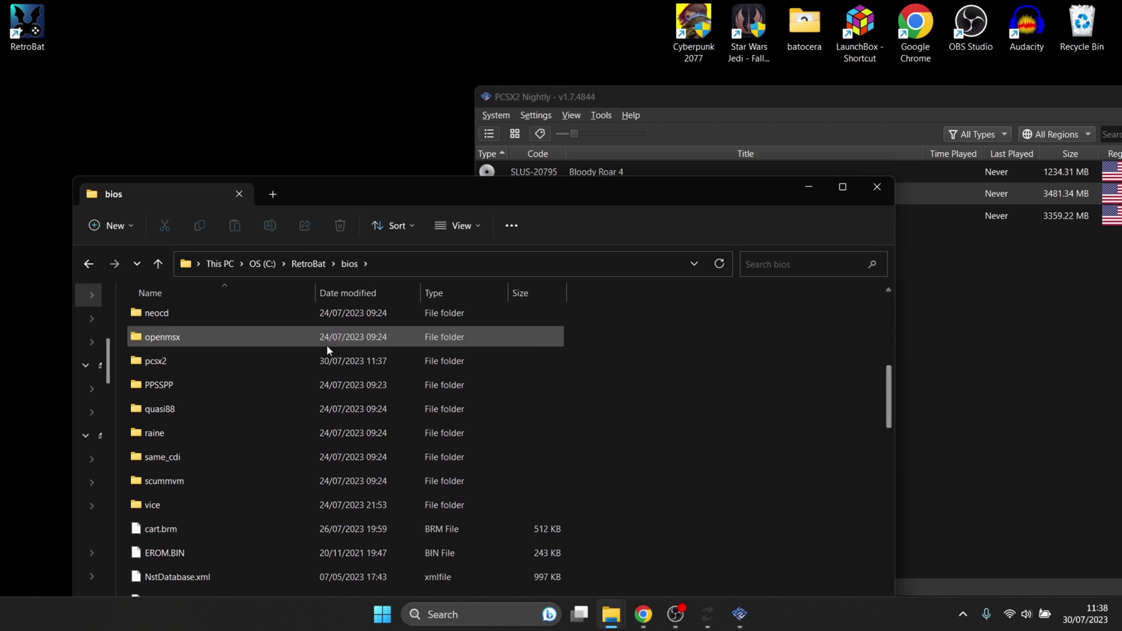
double_click(321, 361)
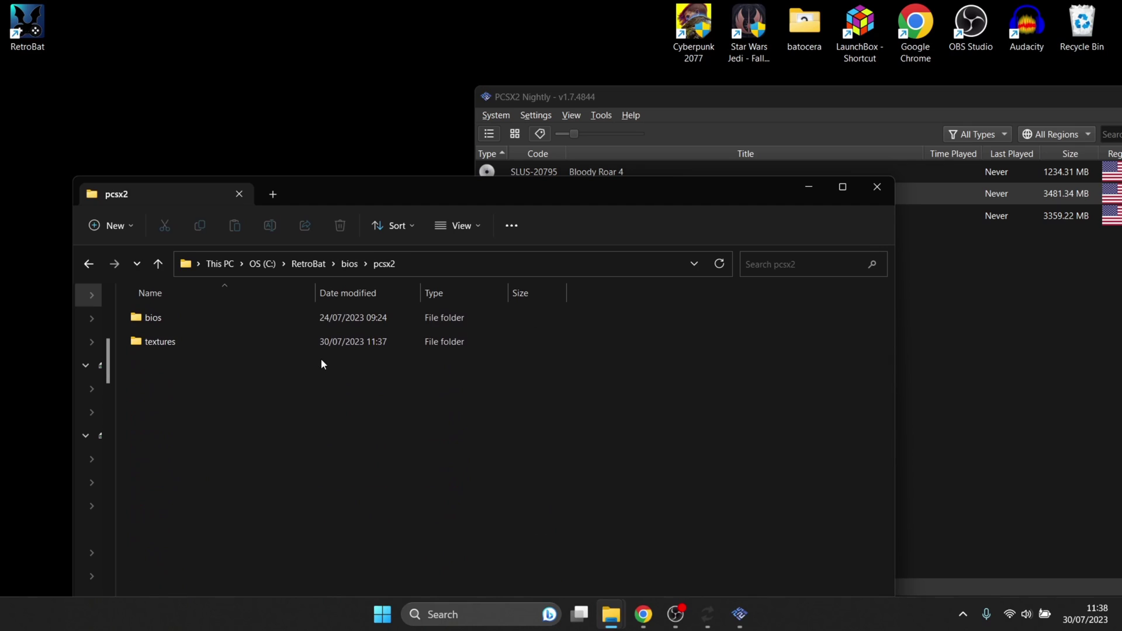
double_click(238, 341)
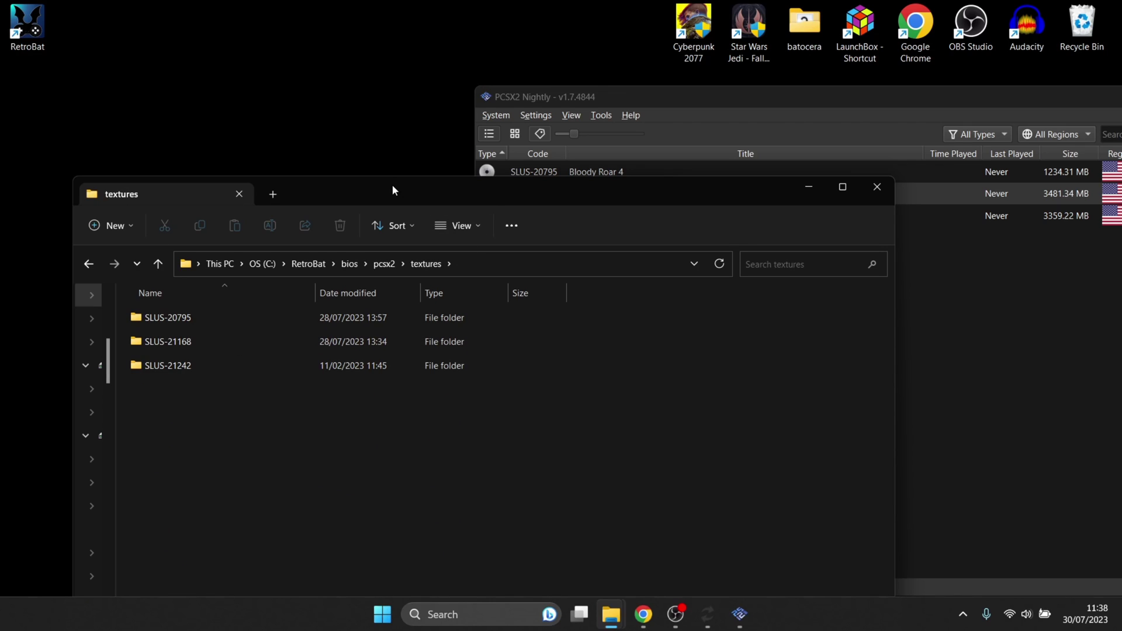
drag(393, 188, 768, 249)
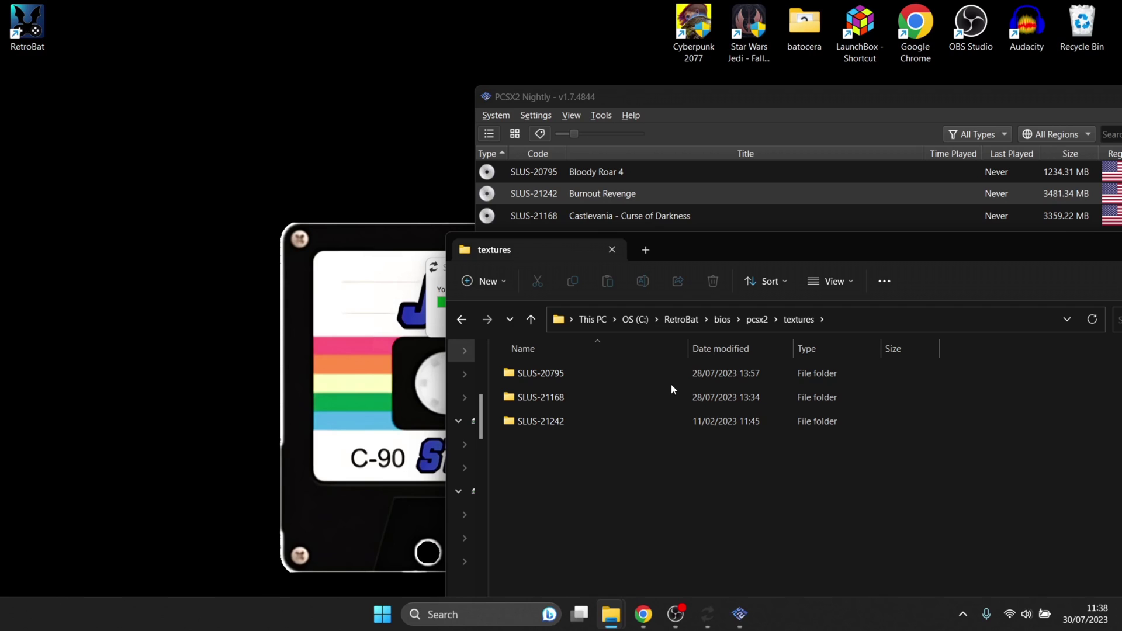
Close the textures folder window and maximize the PCSX2 window.
drag(770, 251, 308, 198)
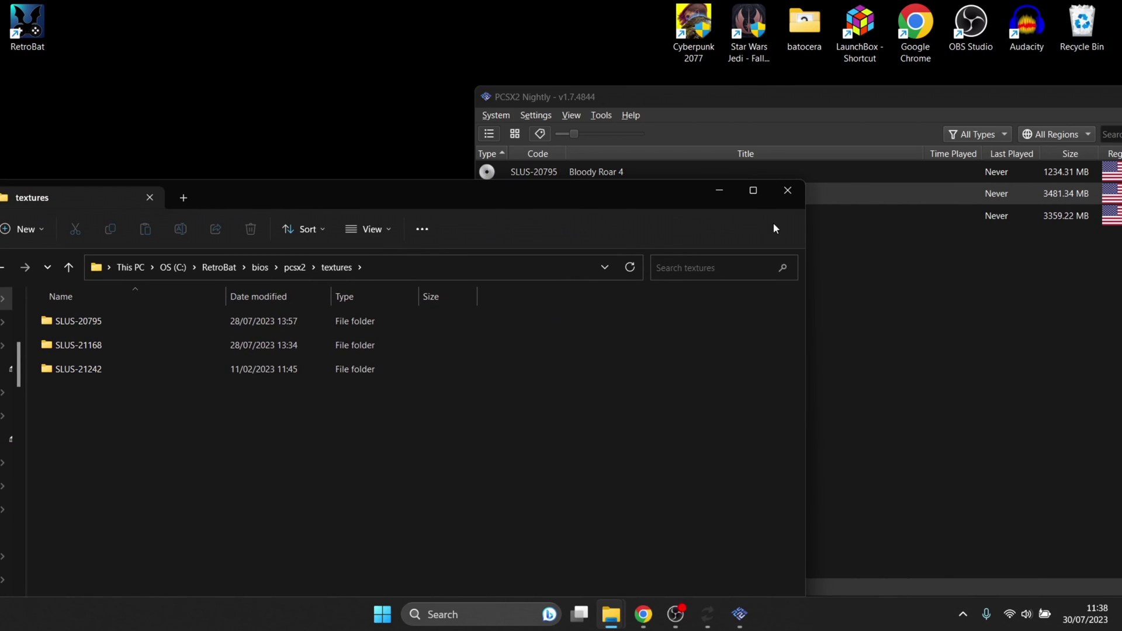
click(789, 191)
drag(698, 103, 444, 58)
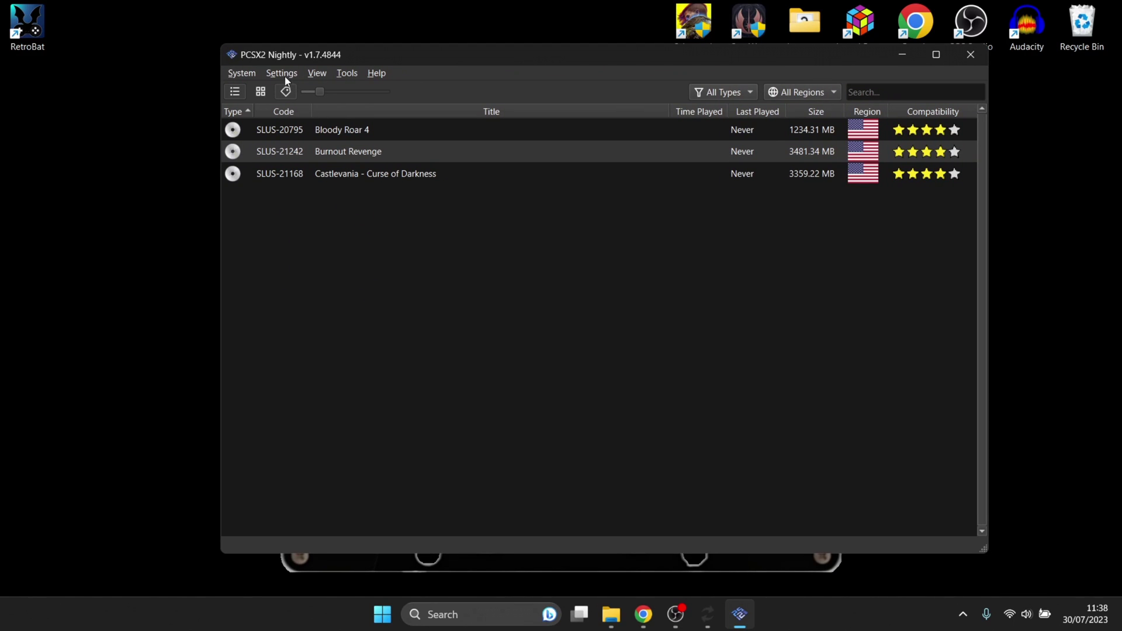
double_click(297, 54)
Open the Texture Replacement options in the PCSX2 graphics settings.
click(61, 25)
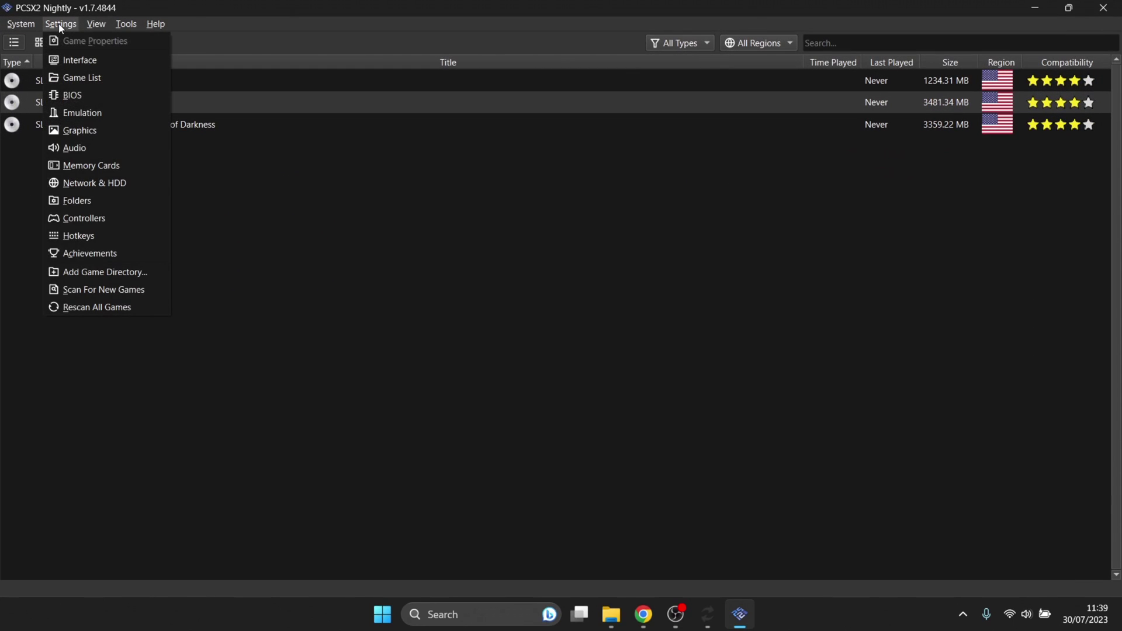
click(63, 129)
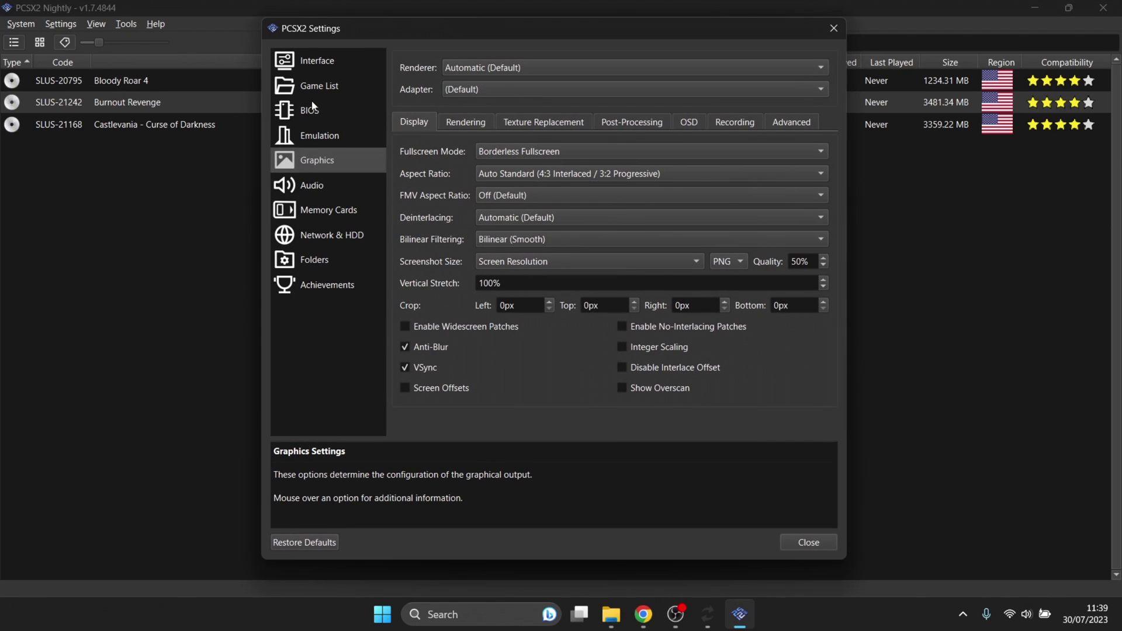
click(562, 122)
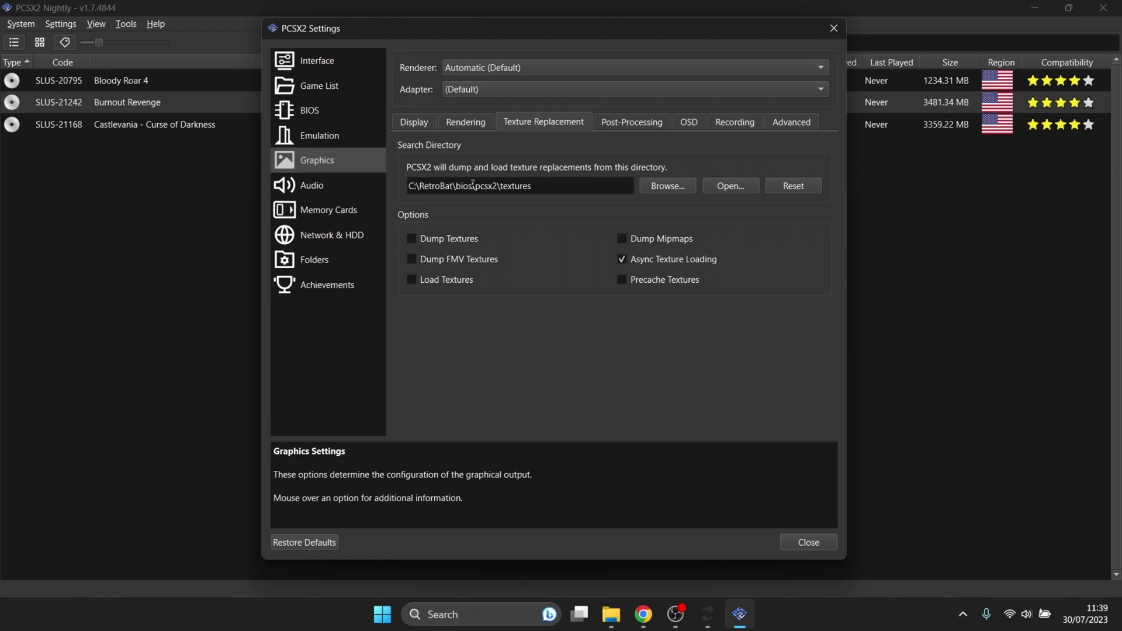
Select C:\RetroBat\bios\pcsx2\textures as the texture replacement search directory, and close the settings and PCSX2.
click(673, 188)
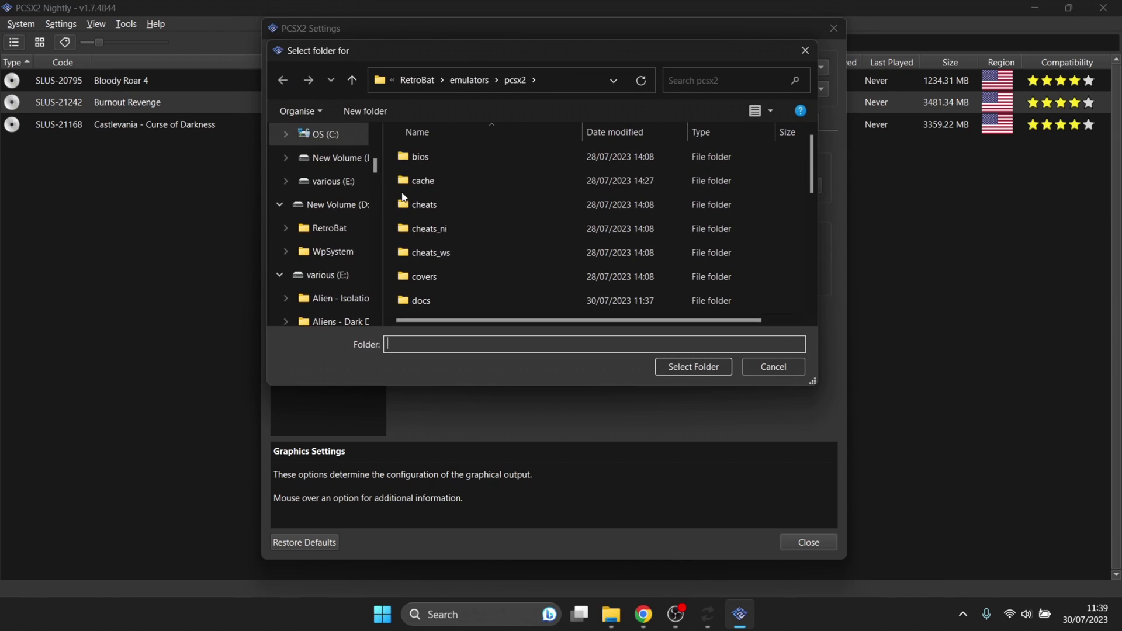
click(325, 137)
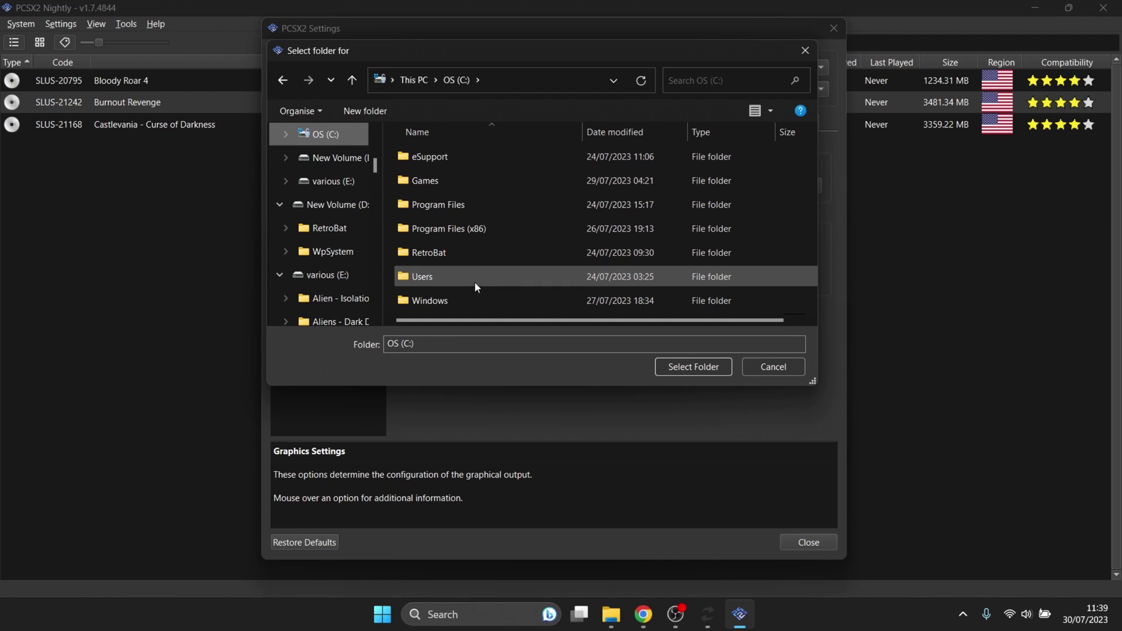
double_click(489, 256)
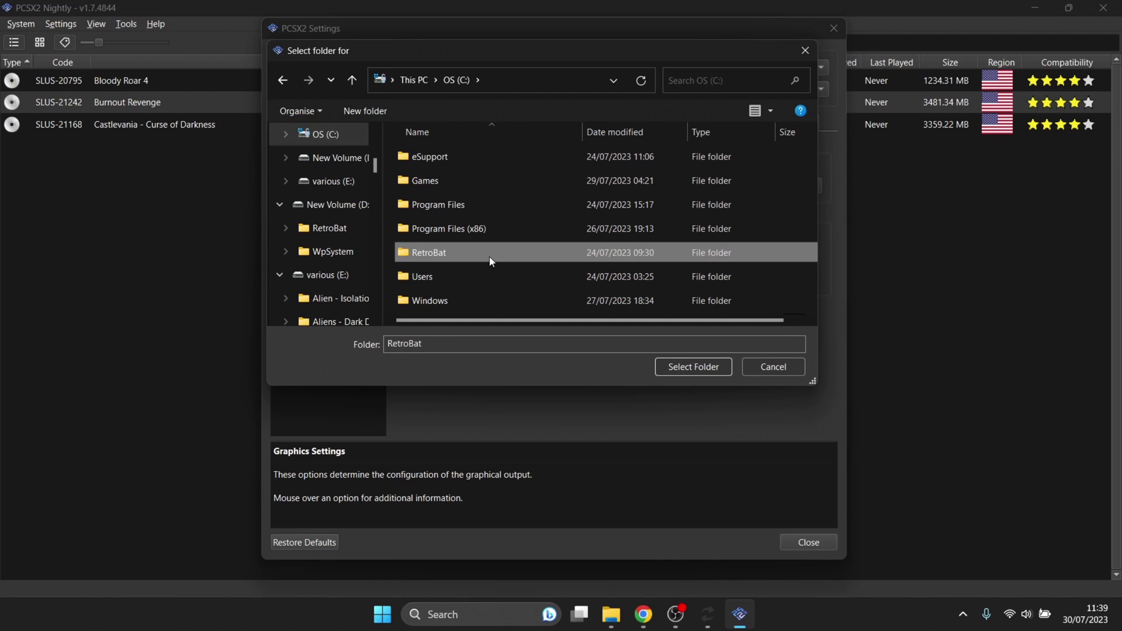
double_click(486, 155)
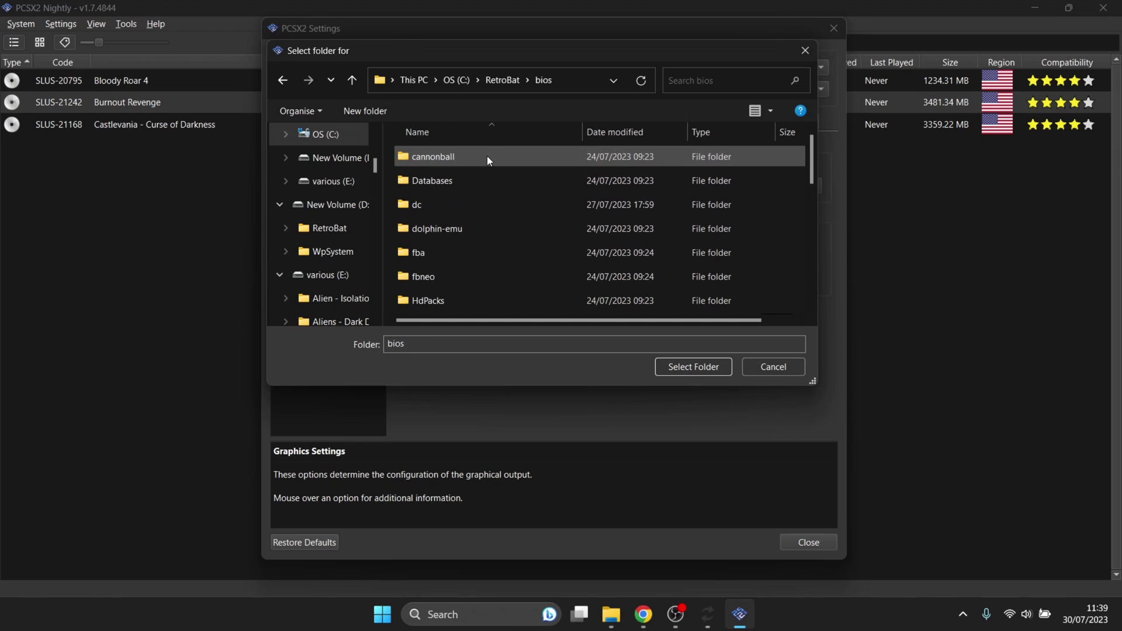
drag(816, 167, 824, 261)
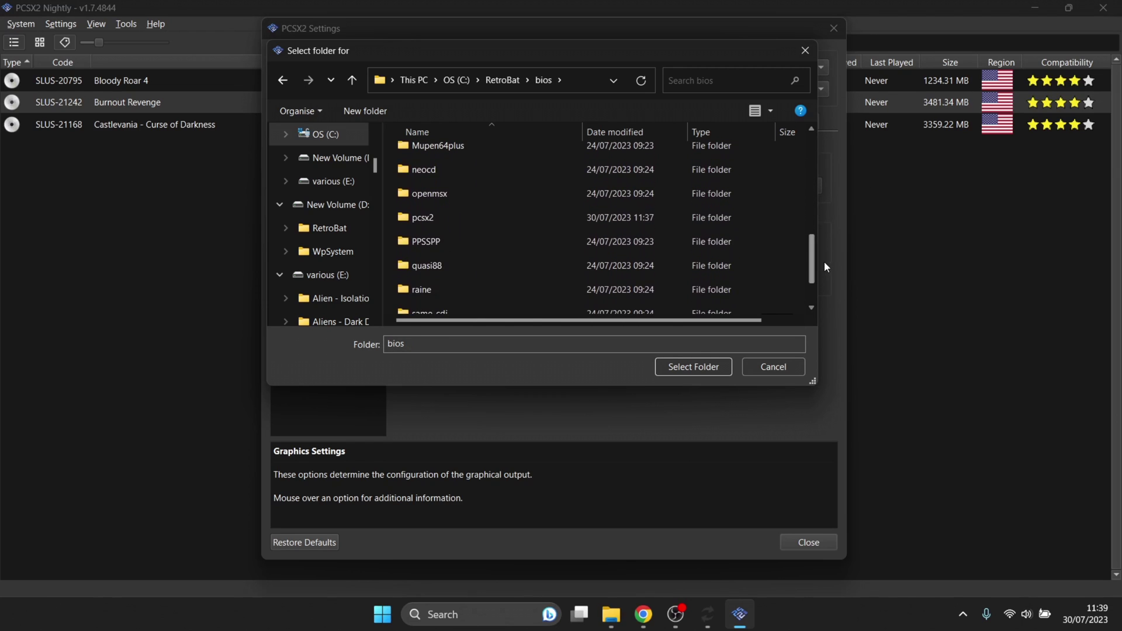
double_click(458, 218)
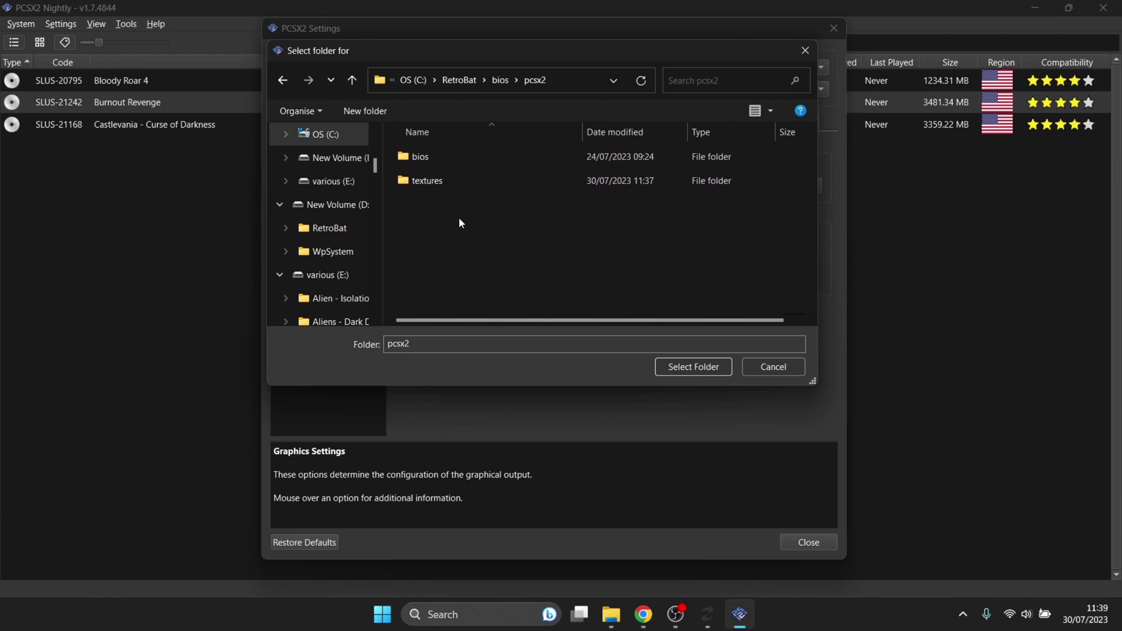
click(446, 181)
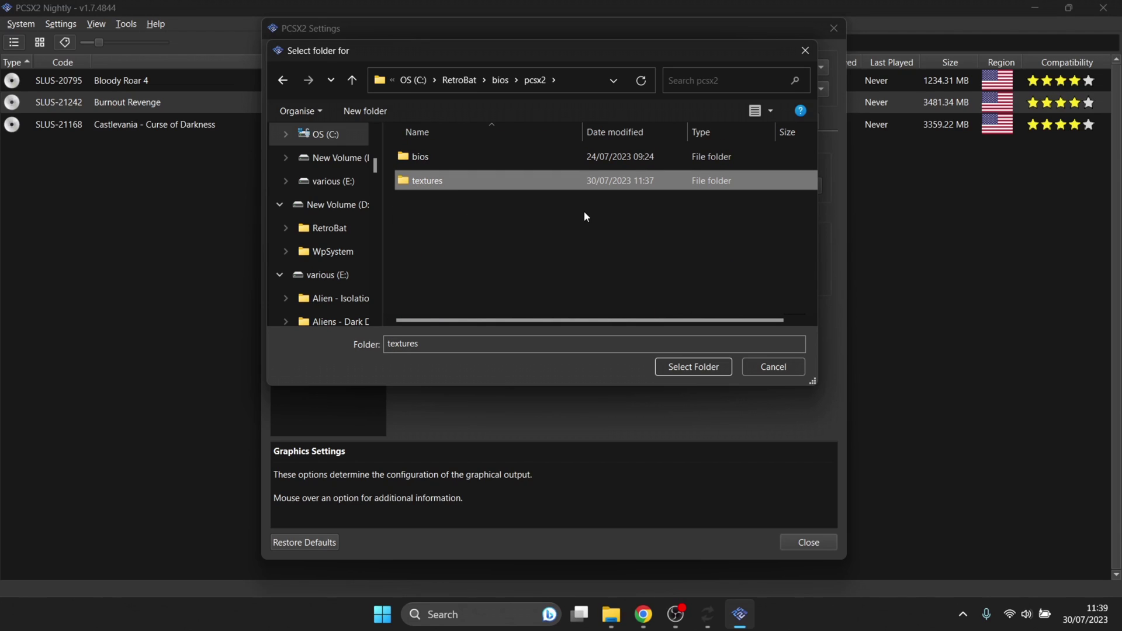
click(696, 367)
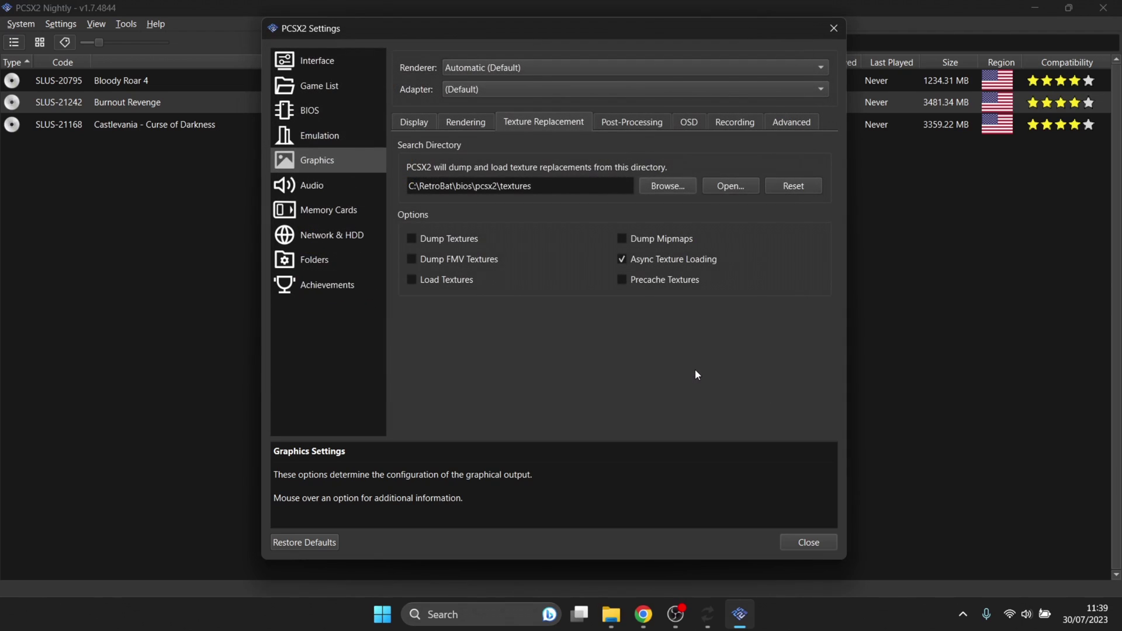
click(799, 545)
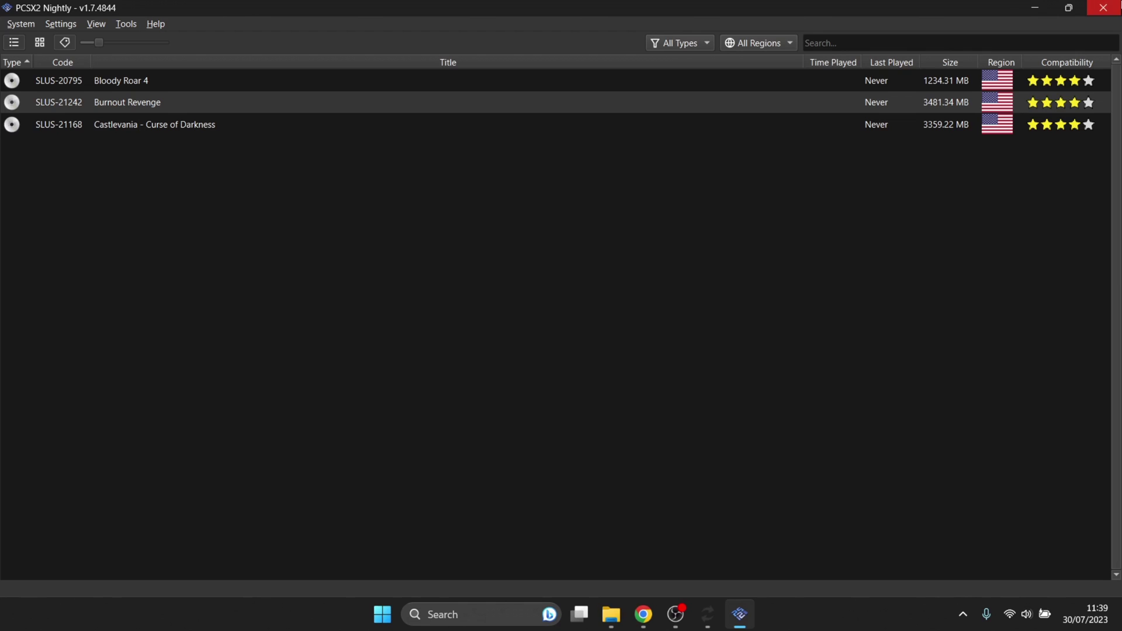
click(1104, 8)
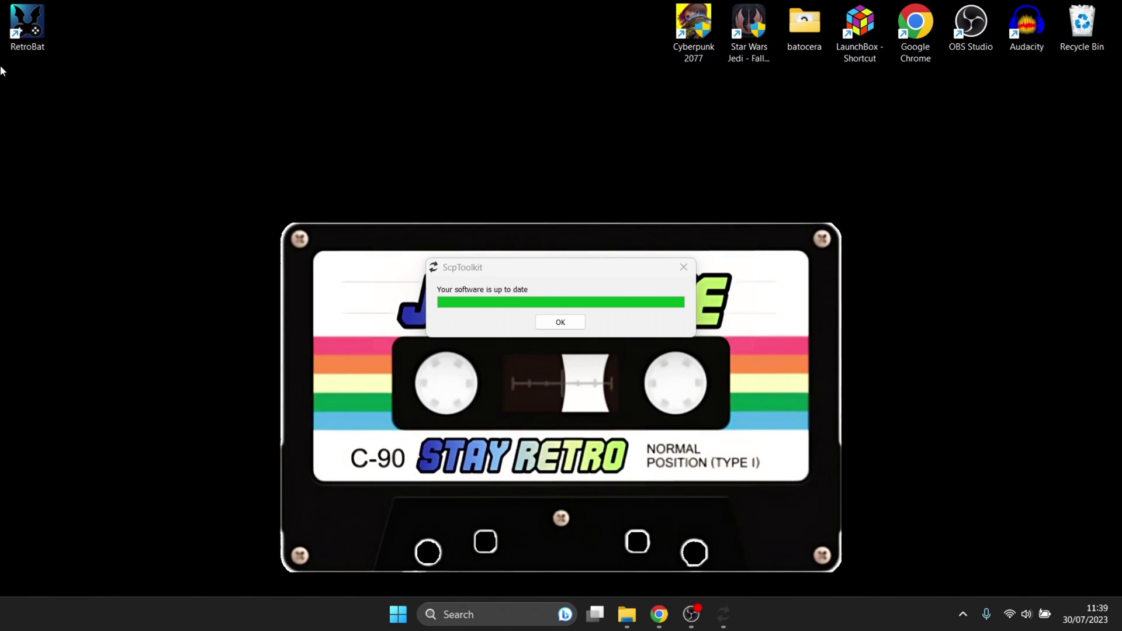